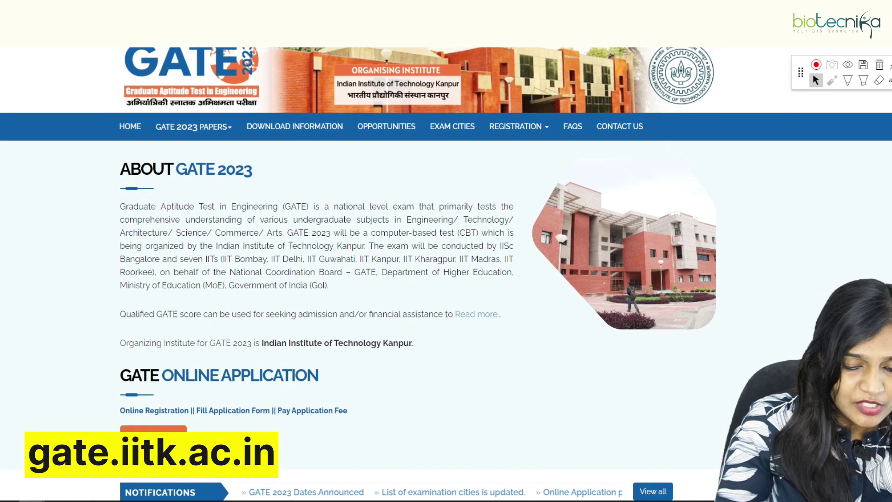
Step: Handwrite the web address gate.iitk.ac.in over the page with the black pen and underline it
{"action": "left_click", "coordinate": [848, 80]}
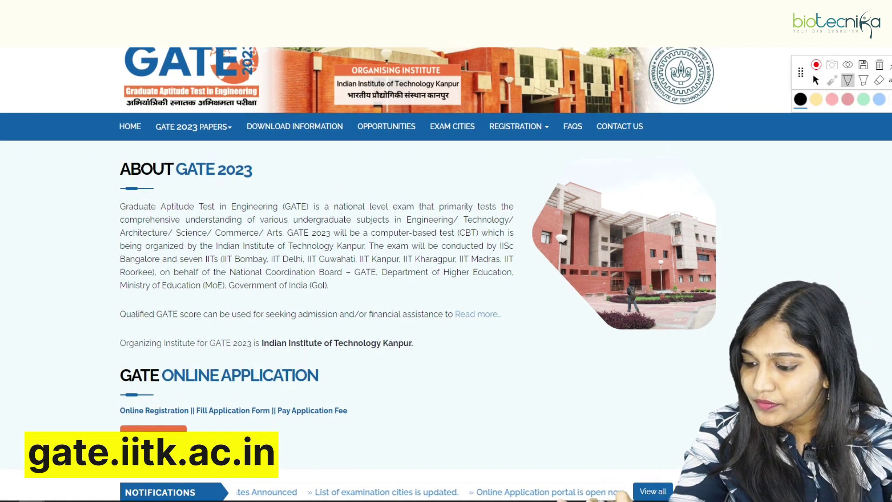
{"action": "left_click_drag", "start_coordinate": [679, 164], "coordinate": [668, 209]}
{"action": "left_click_drag", "start_coordinate": [704, 163], "coordinate": [702, 172]}
{"action": "left_click_drag", "start_coordinate": [716, 152], "coordinate": [719, 175]}
{"action": "mouse_move", "coordinate": [709, 162]}
{"action": "left_mouse_down"}
{"action": "mouse_move", "coordinate": [724, 159]}
{"action": "mouse_move", "coordinate": [724, 176]}
{"action": "mouse_move", "coordinate": [769, 179]}
{"action": "mouse_move", "coordinate": [778, 165]}
{"action": "left_mouse_up"}
{"action": "left_click", "coordinate": [736, 170]}
{"action": "mouse_move", "coordinate": [784, 152]}
{"action": "left_mouse_down"}
{"action": "mouse_move", "coordinate": [784, 180]}
{"action": "mouse_move", "coordinate": [785, 172]}
{"action": "mouse_move", "coordinate": [797, 179]}
{"action": "left_mouse_up"}
{"action": "left_click", "coordinate": [806, 174]}
{"action": "mouse_move", "coordinate": [822, 165]}
{"action": "left_mouse_down"}
{"action": "mouse_move", "coordinate": [813, 176]}
{"action": "mouse_move", "coordinate": [839, 176]}
{"action": "left_mouse_up"}
{"action": "left_click", "coordinate": [847, 170]}
{"action": "left_click_drag", "start_coordinate": [853, 161], "coordinate": [853, 177]}
{"action": "left_click", "coordinate": [853, 153]}
{"action": "left_click_drag", "start_coordinate": [864, 164], "coordinate": [873, 178]}
{"action": "left_click_drag", "start_coordinate": [710, 197], "coordinate": [877, 192]}
{"action": "left_click", "coordinate": [886, 191]}
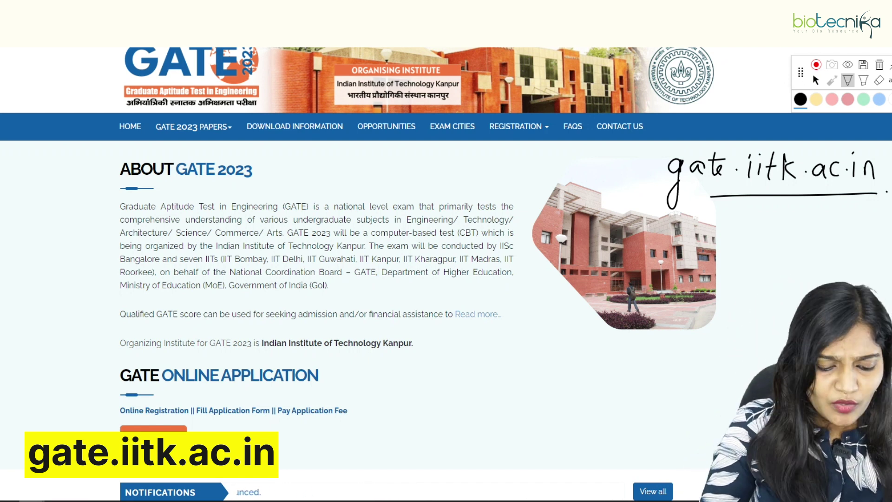
Step: Circle the GATE Online Application heading with the pen and open the application portal's login page
{"action": "mouse_move", "coordinate": [131, 352]}
{"action": "left_mouse_down"}
{"action": "mouse_move", "coordinate": [107, 386]}
{"action": "mouse_move", "coordinate": [357, 367]}
{"action": "mouse_move", "coordinate": [279, 356]}
{"action": "mouse_move", "coordinate": [120, 365]}
{"action": "left_mouse_up"}
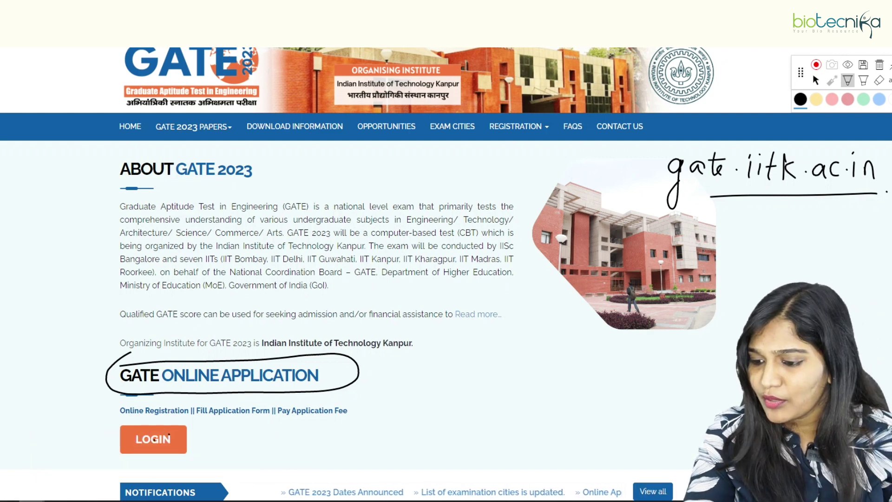
{"action": "left_click", "coordinate": [815, 80]}
{"action": "left_click", "coordinate": [169, 436]}
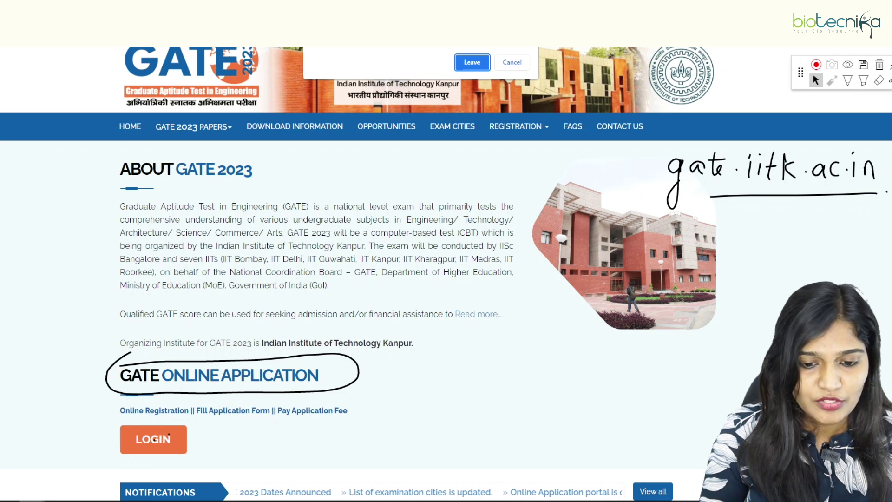
{"action": "key", "text": "Return"}
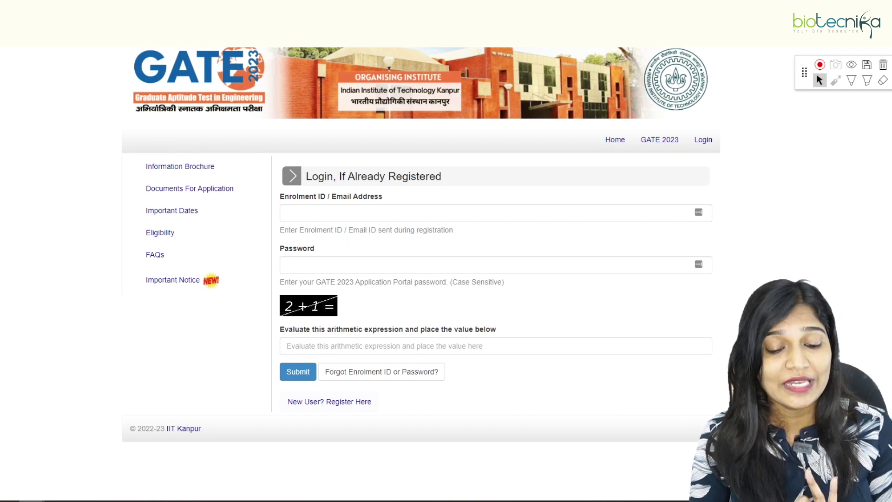
Step: Point out the enrolment ID, password and arithmetic fields, and open the new-user registration form
{"action": "left_click", "coordinate": [287, 213]}
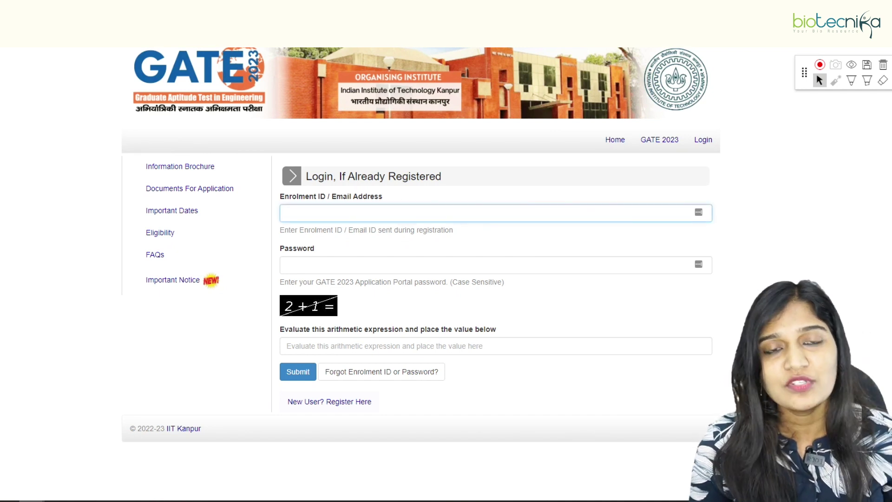
{"action": "left_click", "coordinate": [287, 265]}
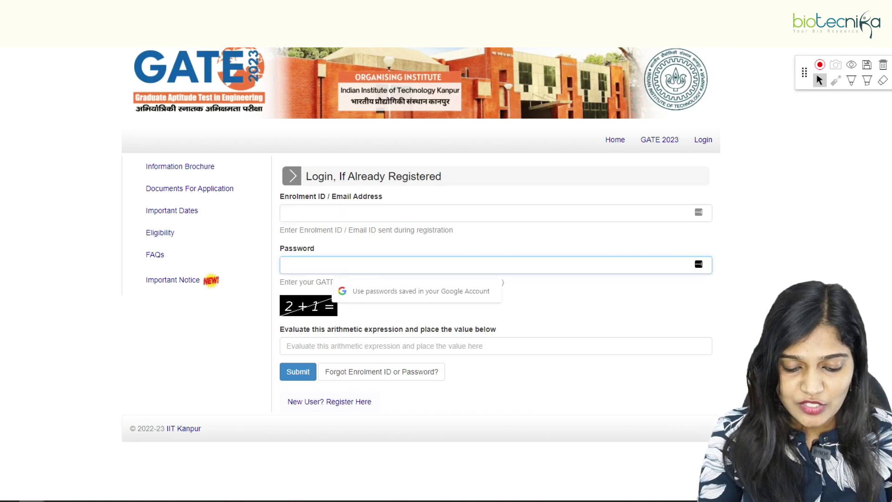
{"action": "left_click", "coordinate": [287, 346]}
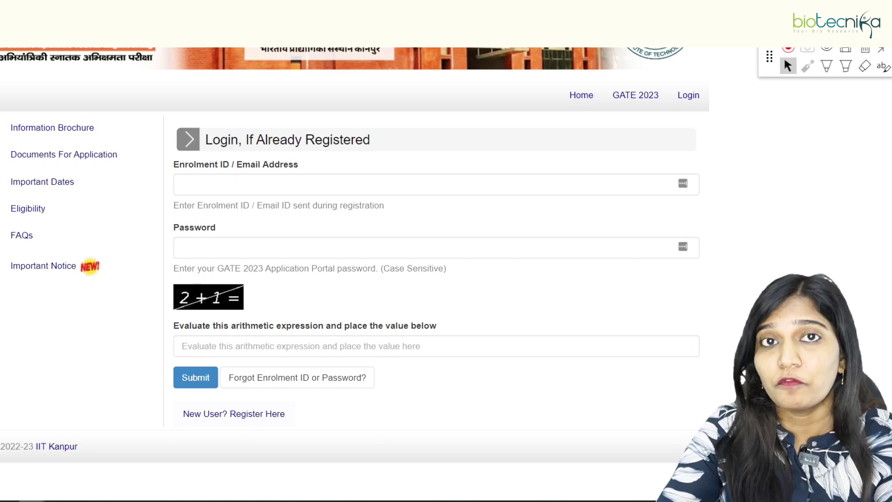
{"action": "left_click", "coordinate": [260, 412]}
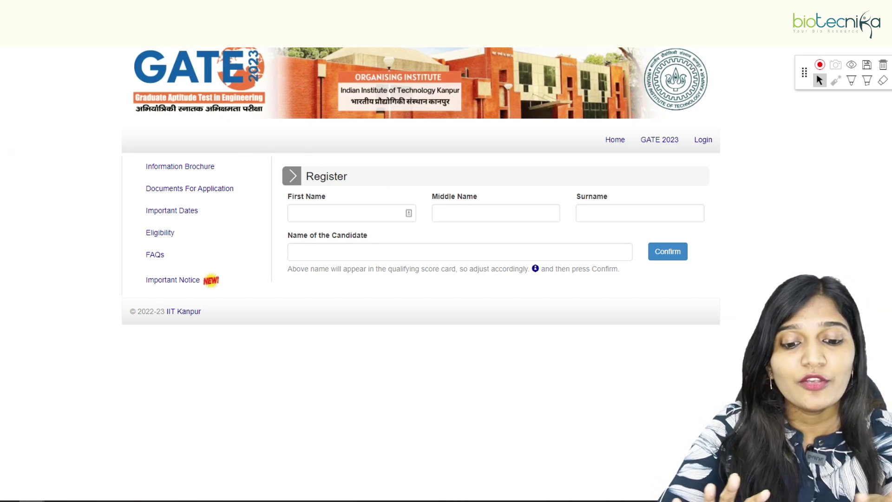
Step: Enter the candidate's first name, middle name and surname, circle the confirmation control with the pen, and confirm the name
{"action": "left_click", "coordinate": [294, 213]}
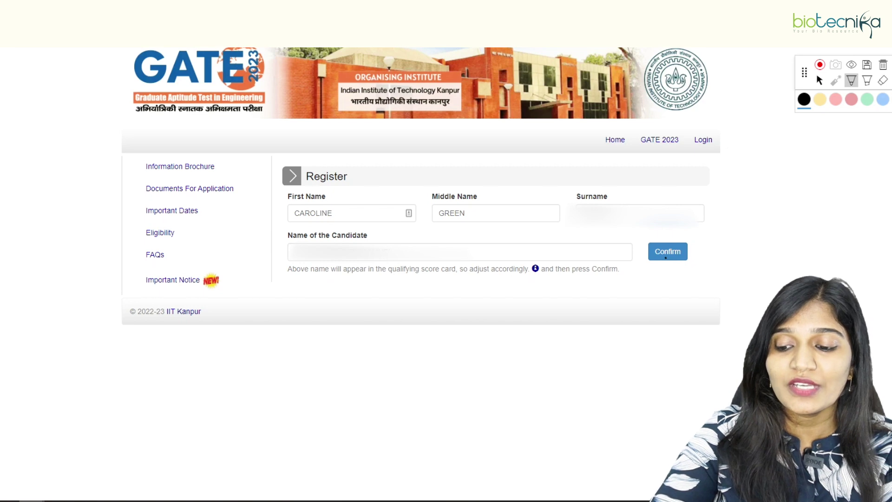
{"action": "mouse_move", "coordinate": [698, 230]}
{"action": "left_mouse_down"}
{"action": "mouse_move", "coordinate": [684, 227]}
{"action": "mouse_move", "coordinate": [712, 276]}
{"action": "mouse_move", "coordinate": [681, 231]}
{"action": "left_mouse_up"}
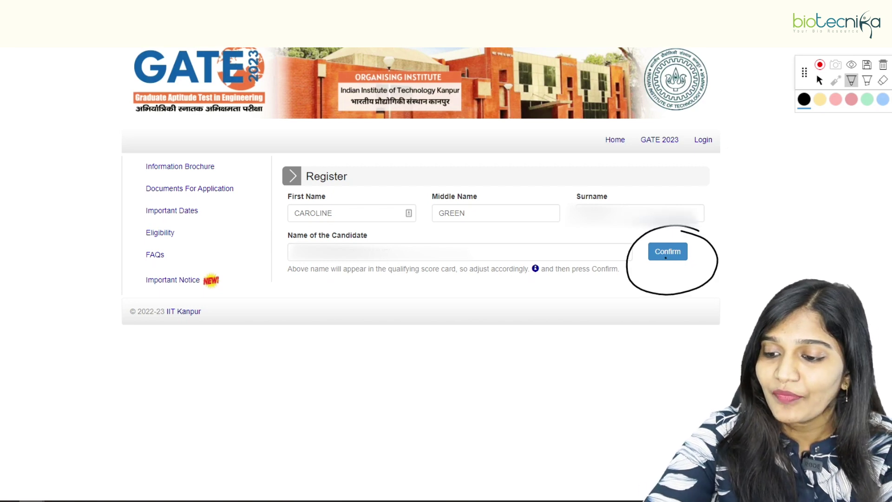
{"action": "left_click", "coordinate": [819, 79]}
{"action": "left_click", "coordinate": [666, 257]}
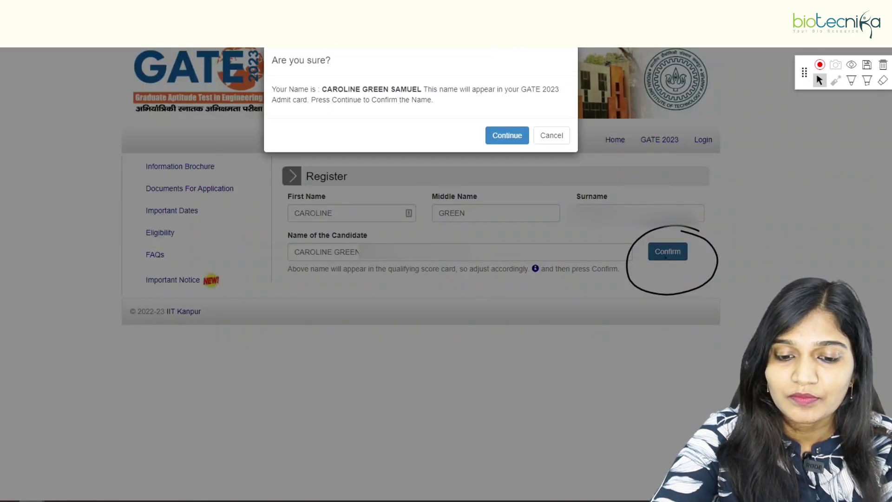
{"action": "key", "text": "Return"}
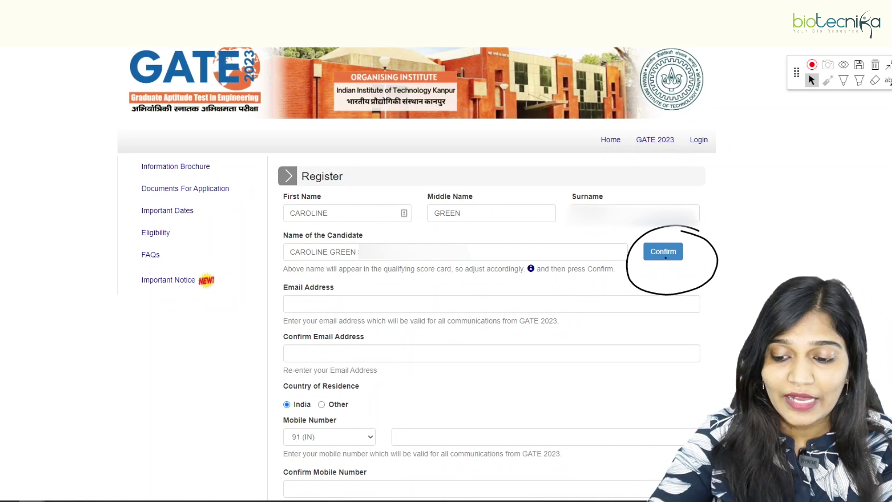
Step: Fill in the candidate's email address, mobile number and account password along with their confirmation fields, keeping India as country of residence
{"action": "scroll", "coordinate": [666, 257], "scroll_direction": "down", "scroll_amount": 4}
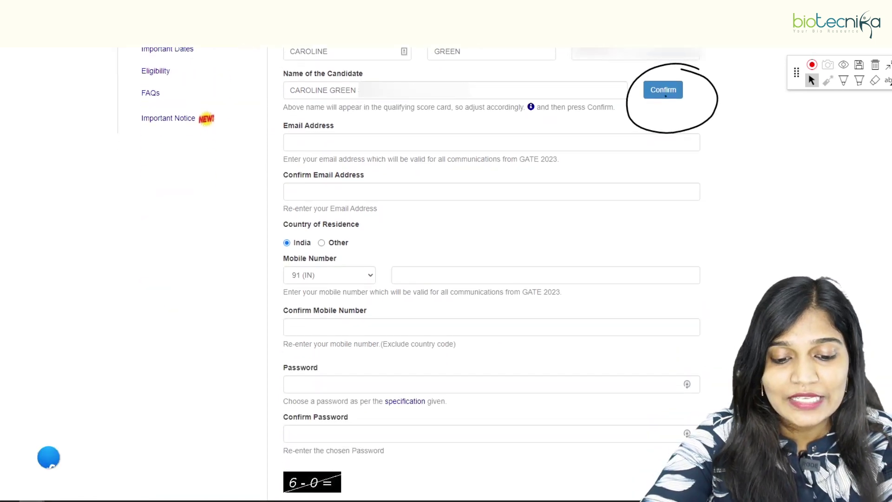
{"action": "scroll", "coordinate": [491, 274], "scroll_direction": "up", "scroll_amount": 2}
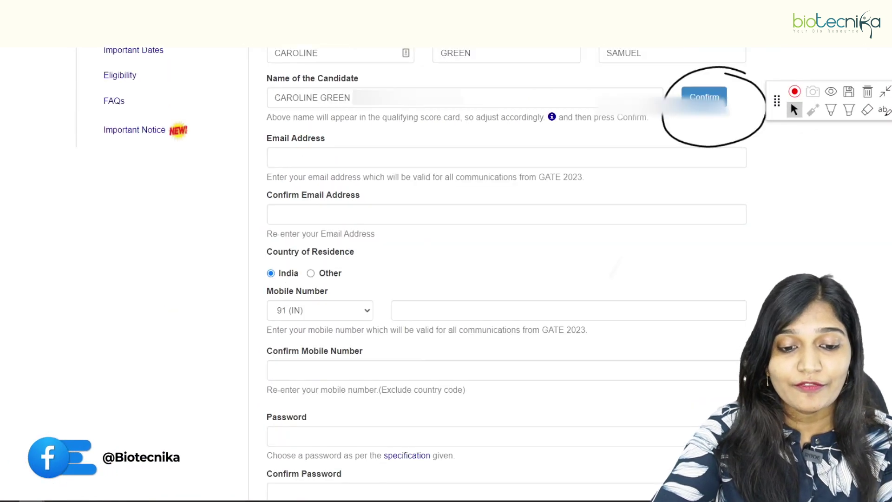
{"action": "scroll", "coordinate": [421, 274], "scroll_direction": "up", "scroll_amount": 1}
{"action": "left_click", "coordinate": [372, 208]}
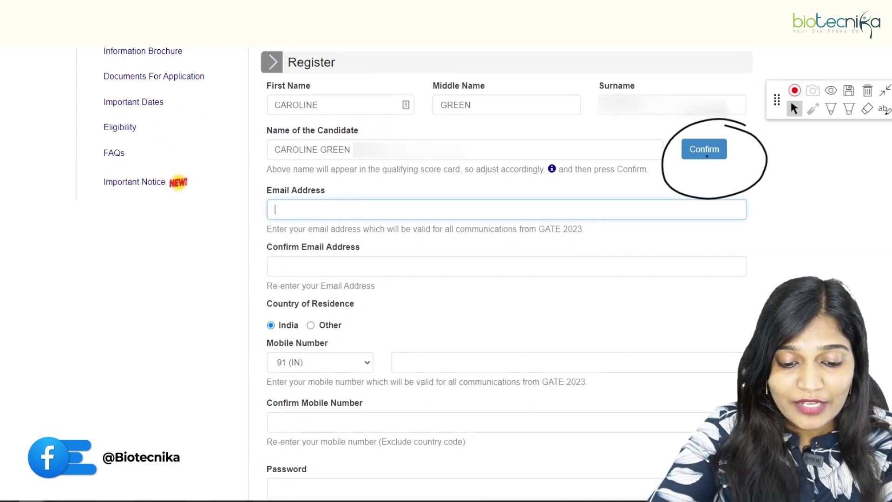
{"action": "left_click", "coordinate": [372, 266]}
{"action": "scroll", "coordinate": [506, 274], "scroll_direction": "down", "scroll_amount": 1}
{"action": "left_click", "coordinate": [562, 362]}
{"action": "scroll", "coordinate": [411, 274], "scroll_direction": "down", "scroll_amount": 2}
{"action": "key", "text": "Tab"}
{"action": "key", "text": "Tab"}
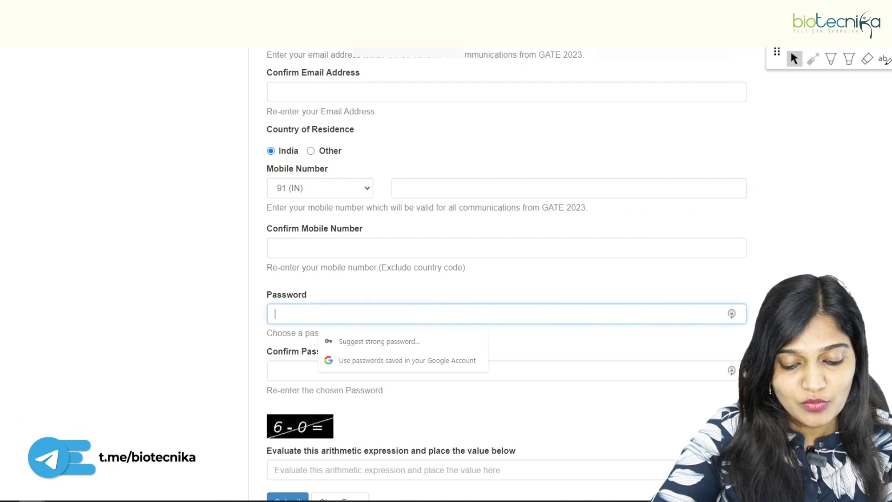
{"action": "scroll", "coordinate": [411, 274], "scroll_direction": "down", "scroll_amount": 1}
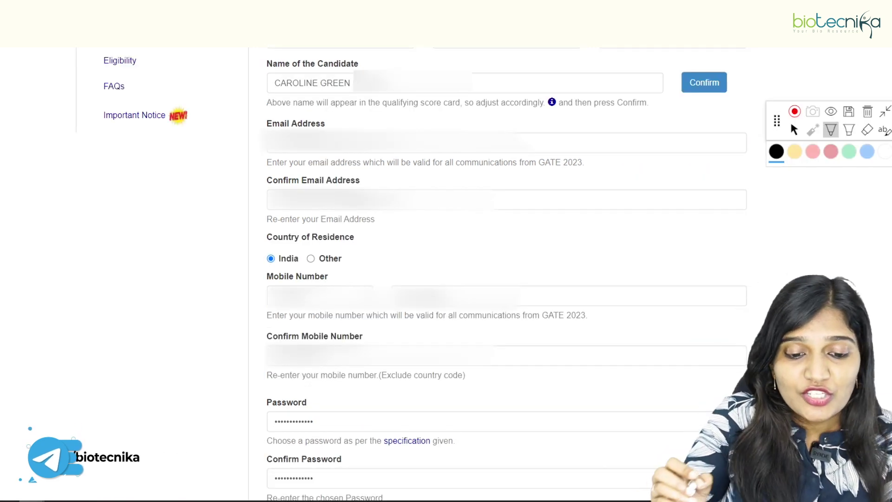
Step: Mark the Email Address, Mobile Number and Confirm Mobile Number fields with short pen strokes
{"action": "left_click_drag", "start_coordinate": [243, 141], "coordinate": [279, 111]}
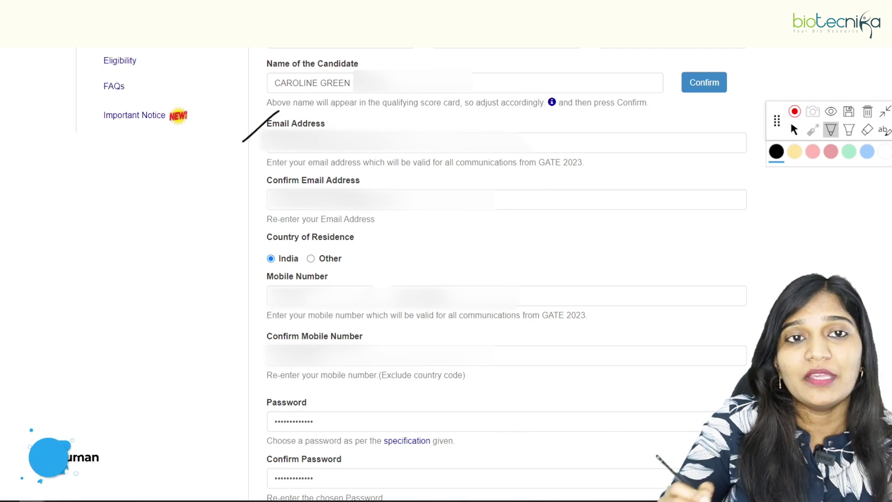
{"action": "left_click_drag", "start_coordinate": [258, 284], "coordinate": [279, 264]}
{"action": "left_click_drag", "start_coordinate": [250, 351], "coordinate": [281, 322]}
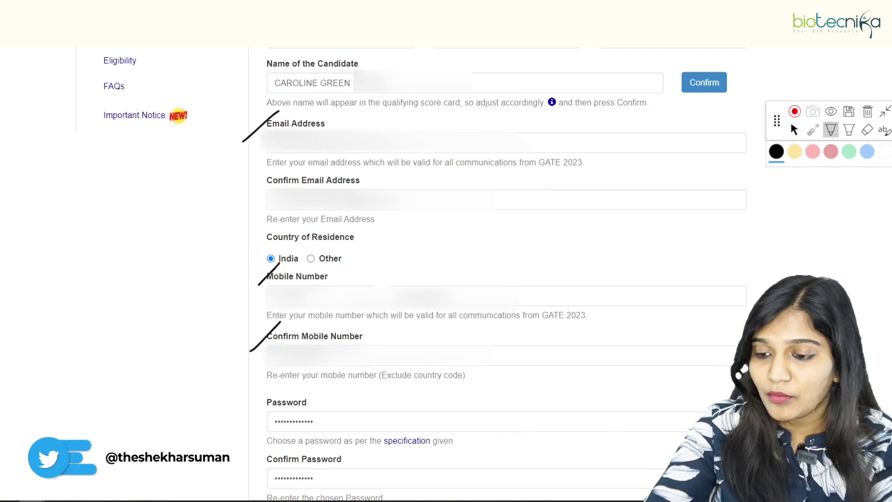
{"action": "left_click", "coordinate": [794, 130]}
{"action": "scroll", "coordinate": [506, 279], "scroll_direction": "down", "scroll_amount": 3}
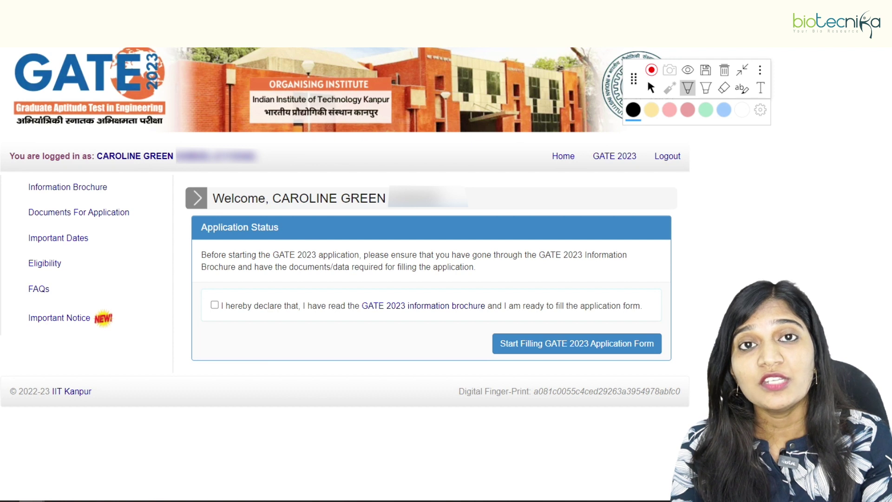
Step: Mark up the application status page with pen strokes, including one at the information brochure declaration checkbox
{"action": "left_click_drag", "start_coordinate": [204, 176], "coordinate": [154, 225]}
{"action": "mouse_move", "coordinate": [156, 307]}
{"action": "left_mouse_down"}
{"action": "mouse_move", "coordinate": [328, 378]}
{"action": "mouse_move", "coordinate": [441, 380]}
{"action": "mouse_move", "coordinate": [715, 265]}
{"action": "mouse_move", "coordinate": [580, 172]}
{"action": "mouse_move", "coordinate": [259, 179]}
{"action": "left_mouse_up"}
{"action": "mouse_move", "coordinate": [183, 317]}
{"action": "left_mouse_down"}
{"action": "mouse_move", "coordinate": [203, 313]}
{"action": "mouse_move", "coordinate": [238, 281]}
{"action": "left_mouse_up"}
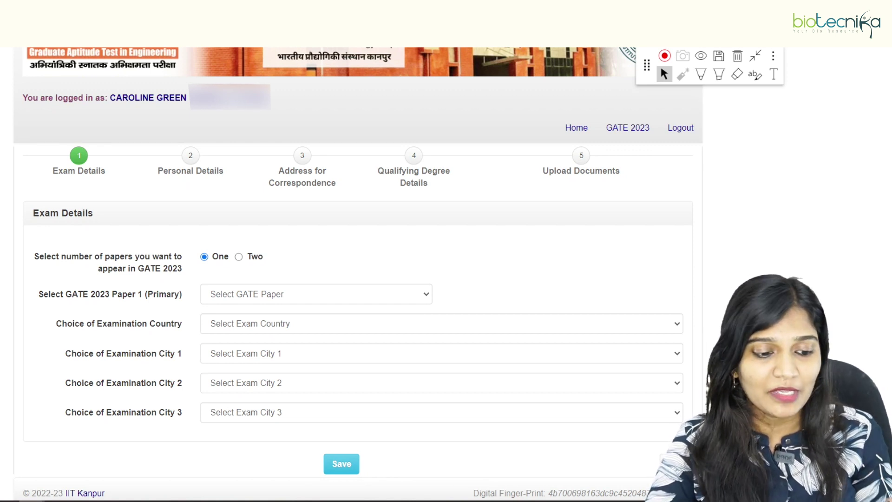
Step: Choose to appear for two papers and confirm Biotechnology (BT) as the primary paper
{"action": "scroll", "coordinate": [358, 274], "scroll_direction": "down", "scroll_amount": 1}
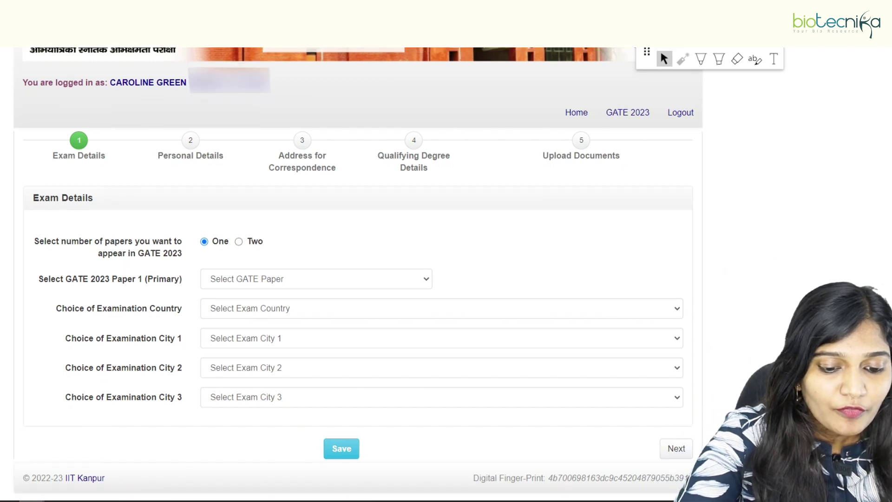
{"action": "left_click", "coordinate": [239, 242]}
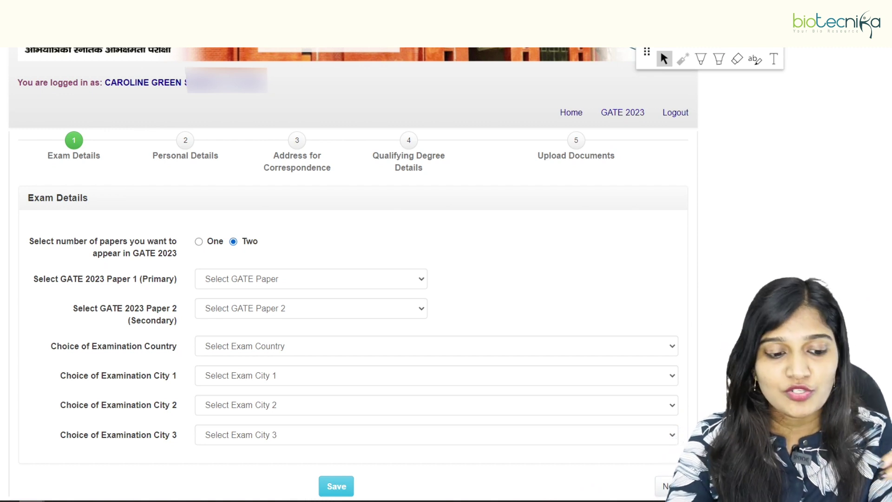
{"action": "left_click", "coordinate": [308, 281]}
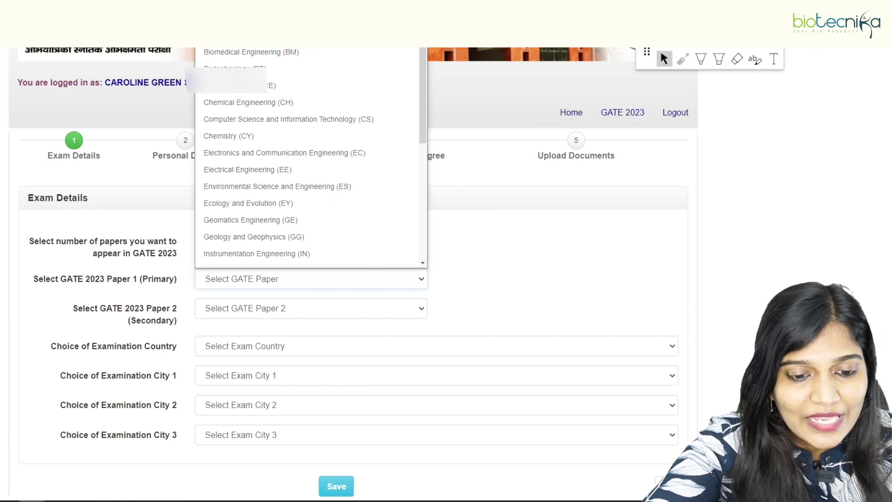
{"action": "left_click", "coordinate": [235, 68]}
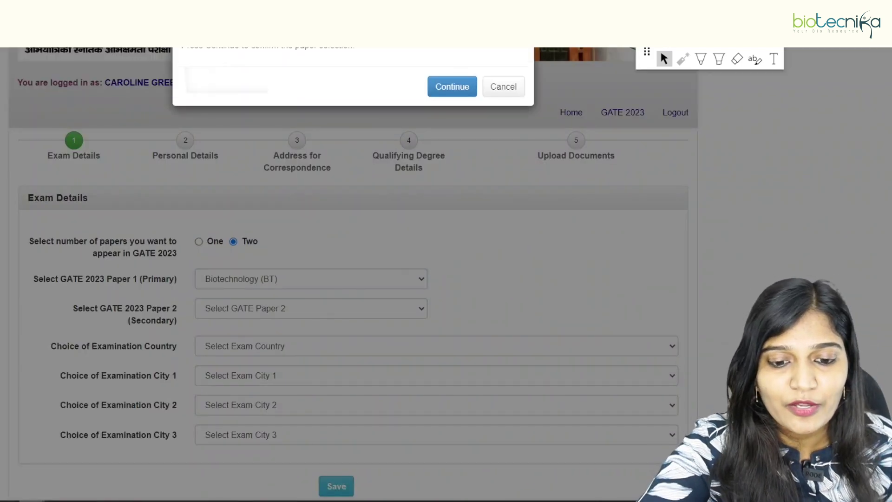
{"action": "left_click", "coordinate": [451, 87]}
Step: Set the secondary paper to Life Sciences (XL) and confirm the paper selection
{"action": "left_click", "coordinate": [311, 308]}
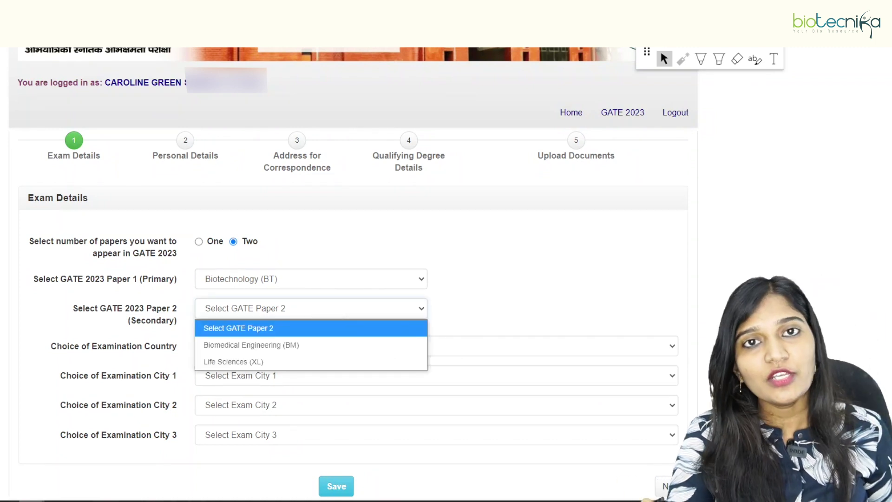
{"action": "left_click", "coordinate": [233, 361]}
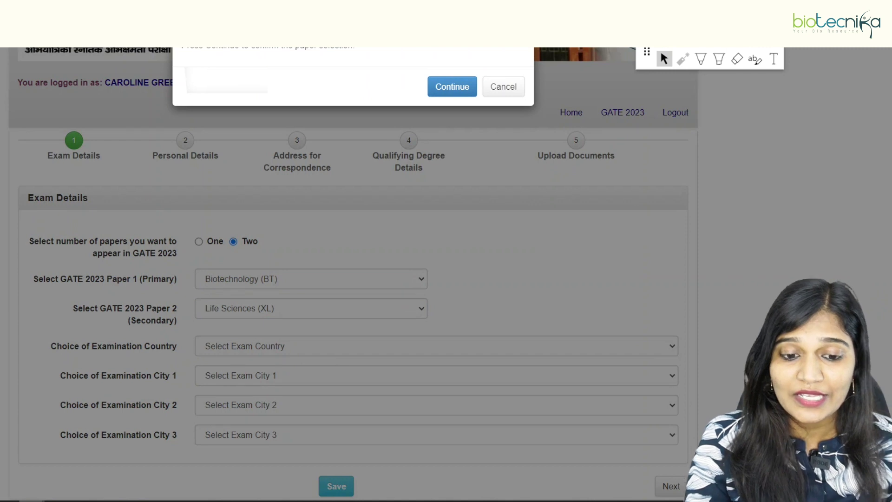
{"action": "left_click", "coordinate": [451, 86]}
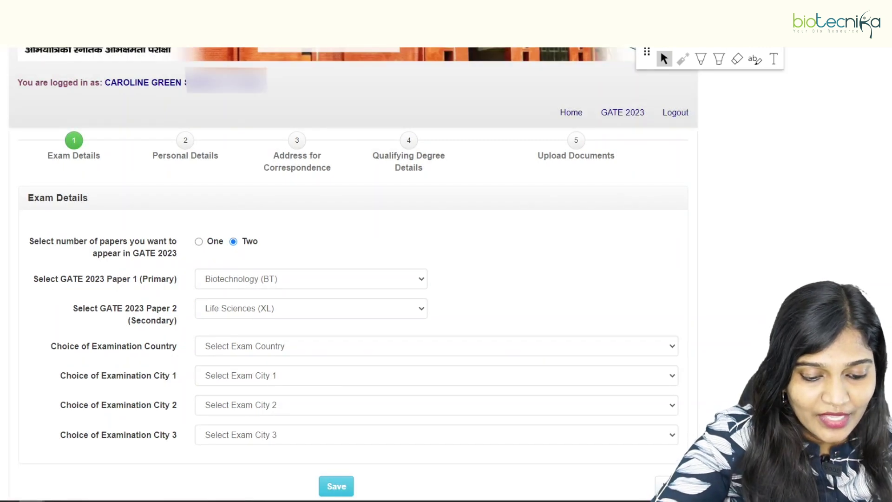
Step: Set the examination country to India and the first examination city choice to Dibrugarh (AS)
{"action": "left_click", "coordinate": [435, 346]}
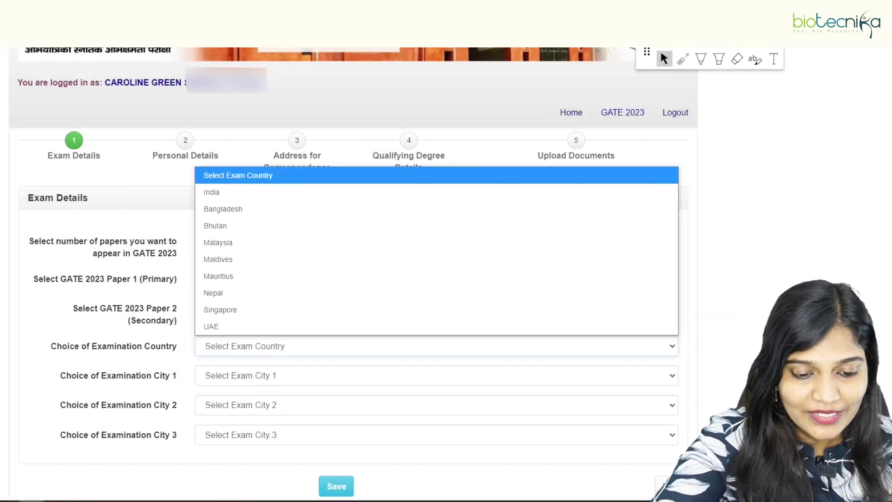
{"action": "left_click", "coordinate": [211, 192]}
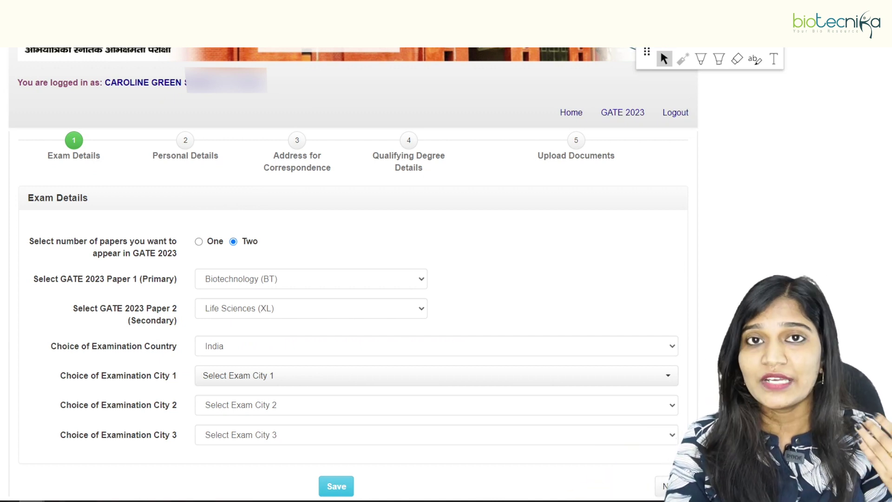
{"action": "left_click", "coordinate": [341, 376]}
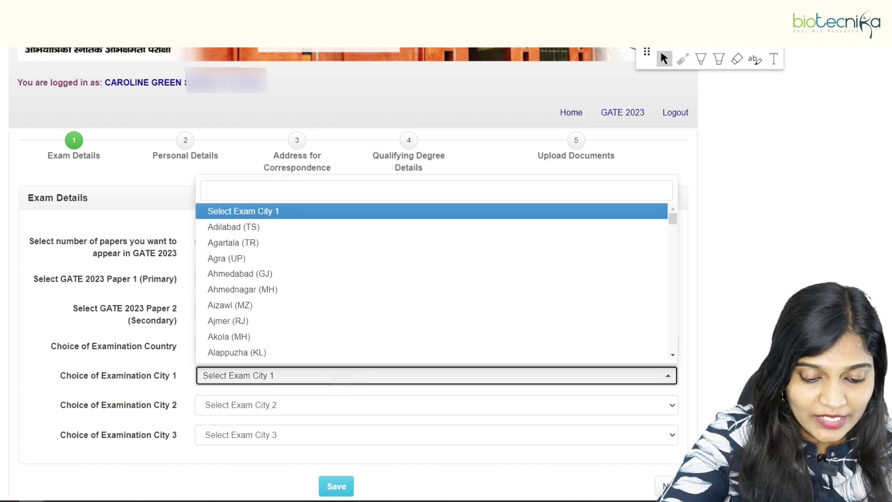
{"action": "scroll", "coordinate": [436, 279], "scroll_direction": "down", "scroll_amount": 10}
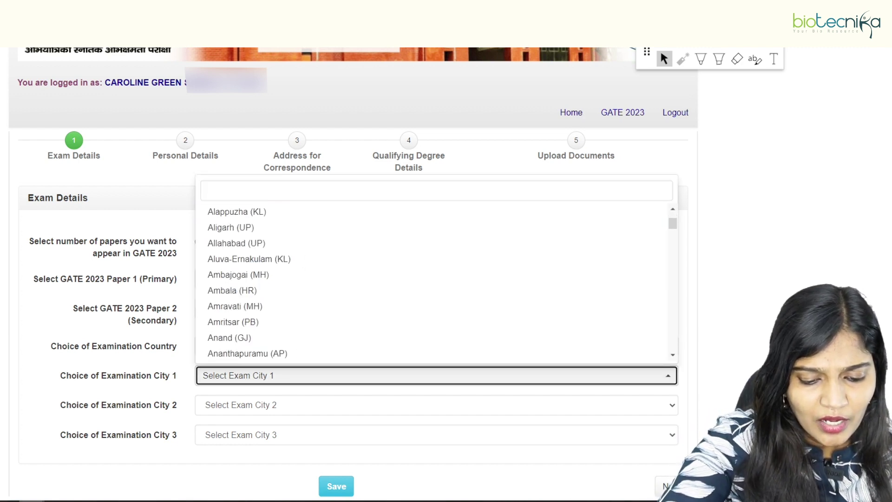
{"action": "scroll", "coordinate": [437, 279], "scroll_direction": "down", "scroll_amount": 9}
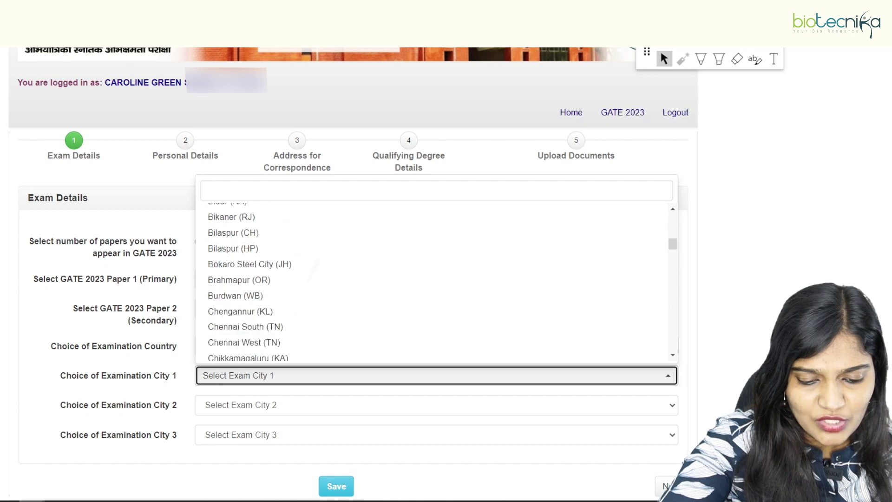
{"action": "scroll", "coordinate": [437, 279], "scroll_direction": "down", "scroll_amount": 2}
{"action": "left_click", "coordinate": [236, 274]}
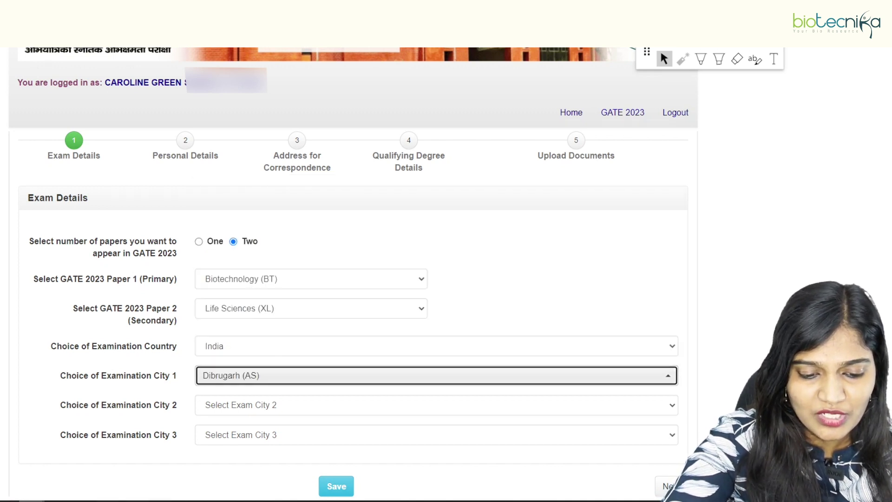
Step: Set the second examination city choice to Bhagalpur (BR) and the third to Dhanbad (JH)
{"action": "left_click", "coordinate": [341, 376]}
{"action": "left_click", "coordinate": [303, 404]}
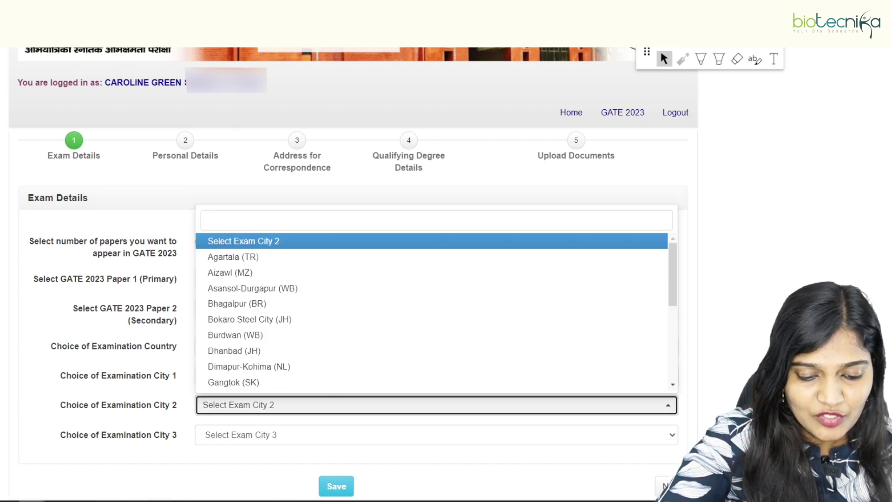
{"action": "scroll", "coordinate": [437, 279], "scroll_direction": "down", "scroll_amount": 5}
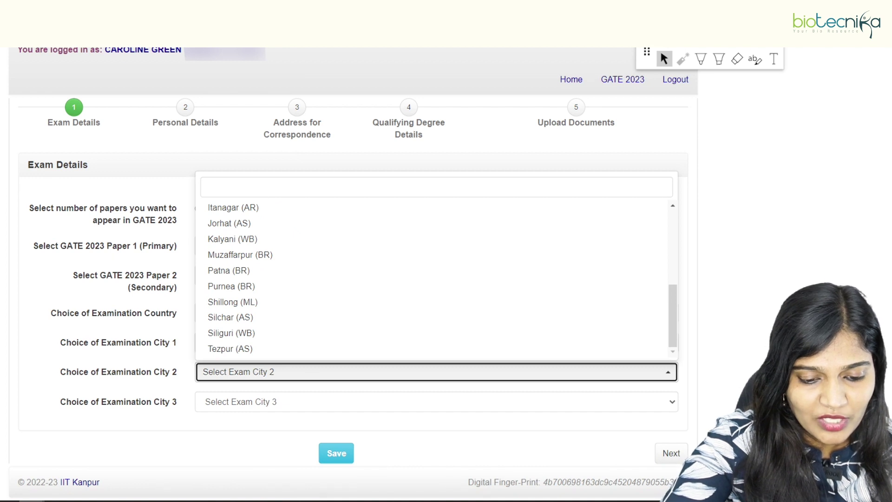
{"action": "scroll", "coordinate": [437, 278], "scroll_direction": "up", "scroll_amount": 8}
{"action": "left_click", "coordinate": [237, 270]}
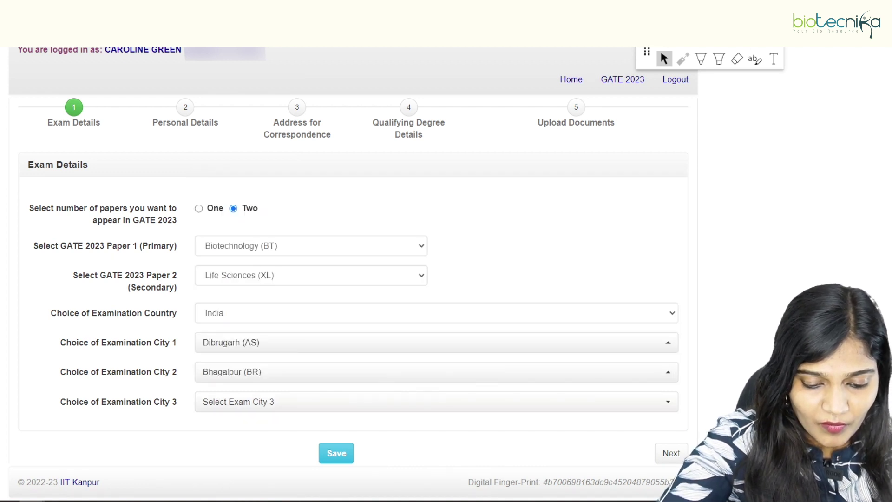
{"action": "left_click", "coordinate": [274, 402]}
{"action": "left_click", "coordinate": [253, 333]}
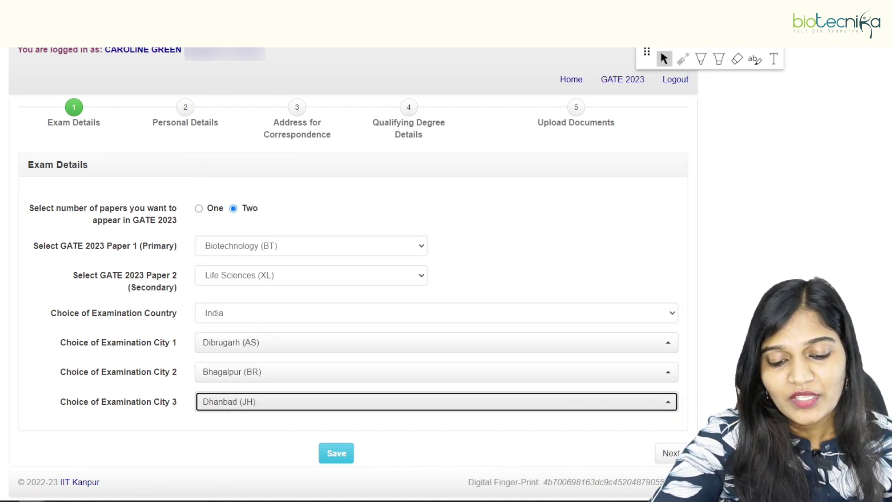
Step: Save the exam details and proceed to the personal details section of the application
{"action": "left_click", "coordinate": [335, 451]}
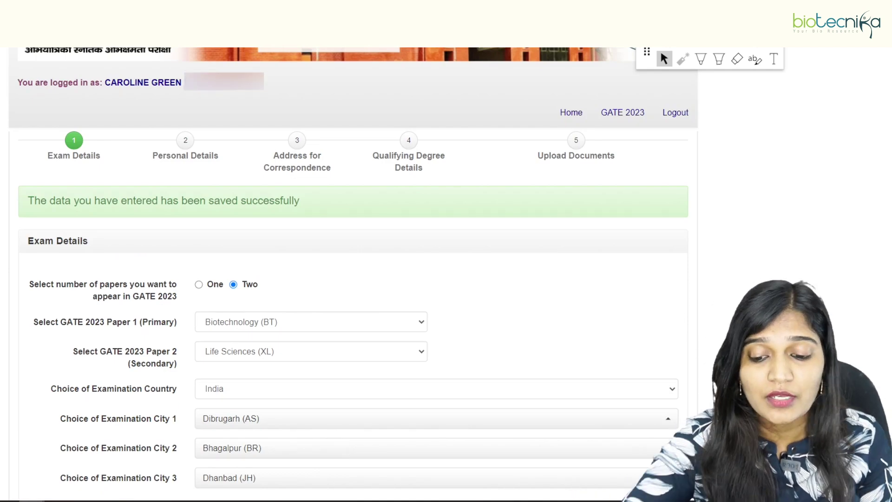
{"action": "scroll", "coordinate": [353, 279], "scroll_direction": "down", "scroll_amount": 2}
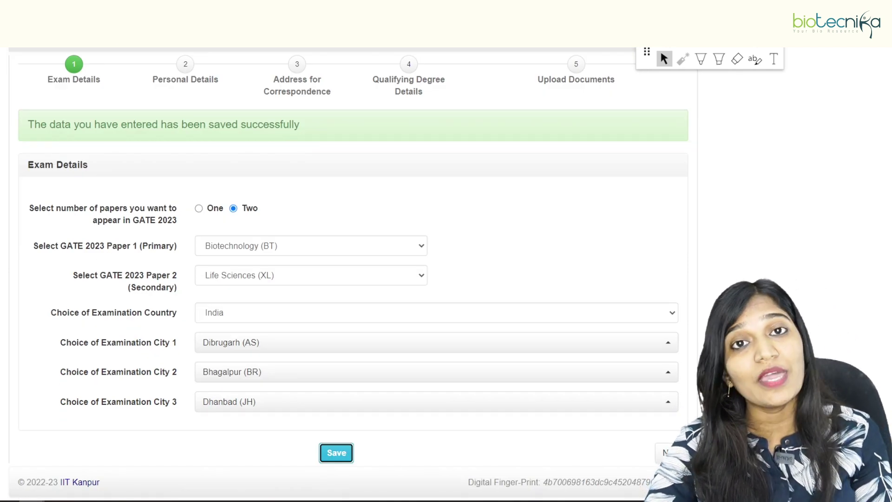
{"action": "left_click", "coordinate": [669, 452]}
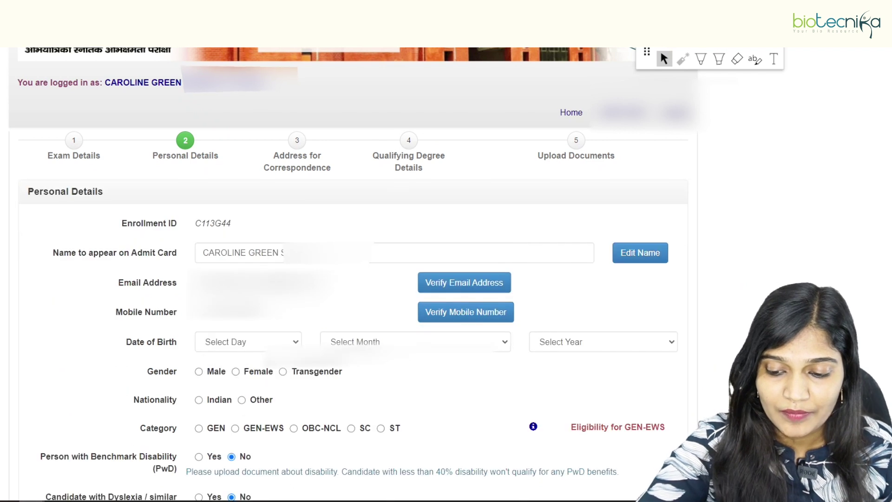
Step: Draw pen tick marks beside the Enrollment ID, Date of Birth, Gender, Nationality and Category labels
{"action": "scroll", "coordinate": [353, 274], "scroll_direction": "down", "scroll_amount": 1}
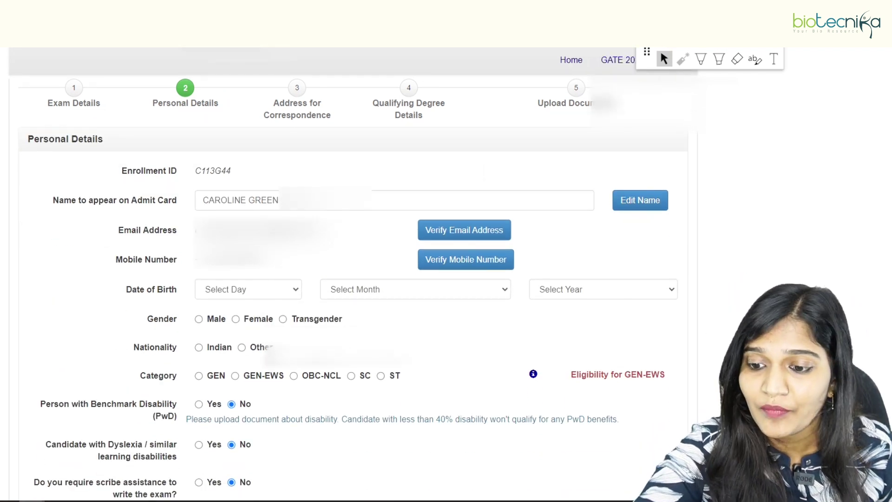
{"action": "left_click", "coordinate": [701, 58]}
{"action": "left_click_drag", "start_coordinate": [109, 174], "coordinate": [145, 155]}
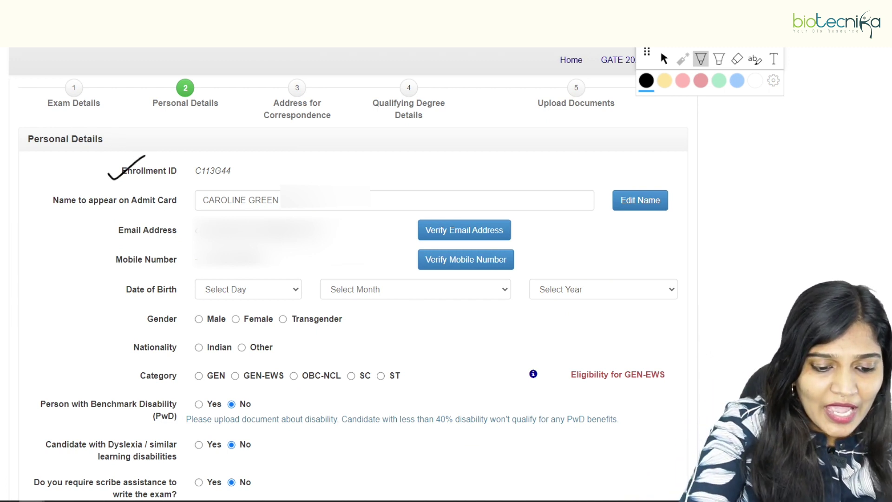
{"action": "left_click_drag", "start_coordinate": [104, 293], "coordinate": [154, 269]}
{"action": "left_click_drag", "start_coordinate": [132, 324], "coordinate": [168, 305]}
{"action": "left_click", "coordinate": [124, 352]}
{"action": "left_click_drag", "start_coordinate": [122, 352], "coordinate": [151, 341]}
{"action": "left_click_drag", "start_coordinate": [130, 379], "coordinate": [151, 371]}
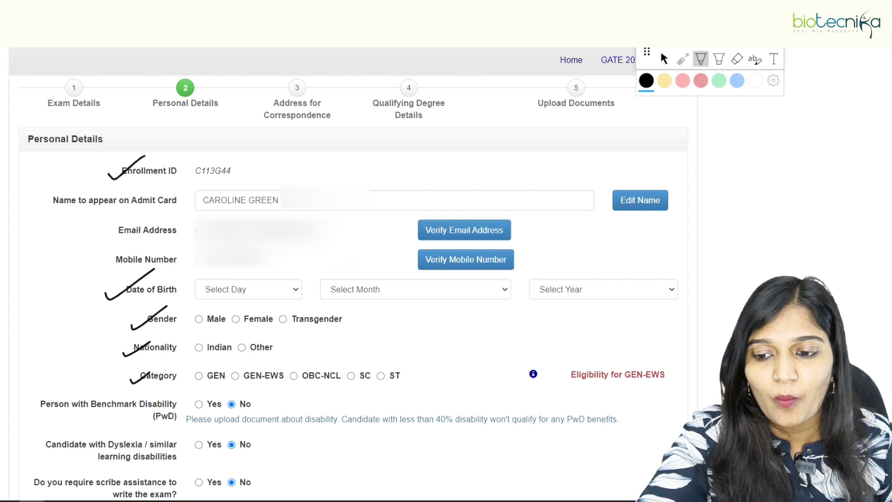
{"action": "key", "text": "Escape"}
Step: Set the gender to Female, then choose and confirm the candidate's date of birth
{"action": "left_click", "coordinate": [236, 319]}
{"action": "left_click", "coordinate": [248, 289]}
{"action": "left_click", "coordinate": [208, 237]}
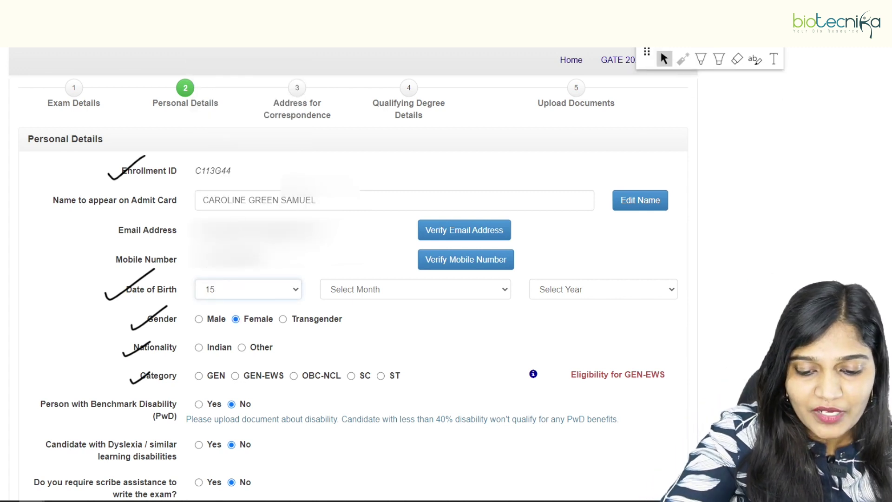
{"action": "left_click", "coordinate": [415, 289]}
{"action": "left_click", "coordinate": [340, 203]}
{"action": "left_click", "coordinate": [603, 289]}
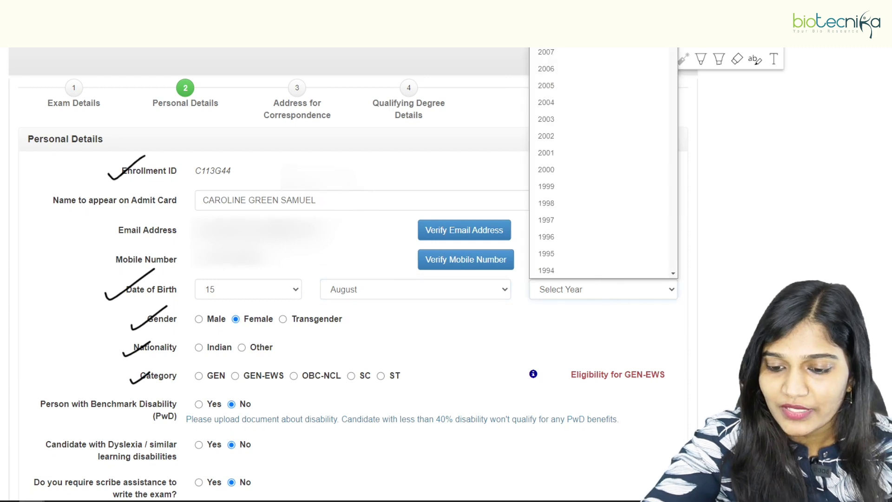
{"action": "left_click", "coordinate": [545, 119]}
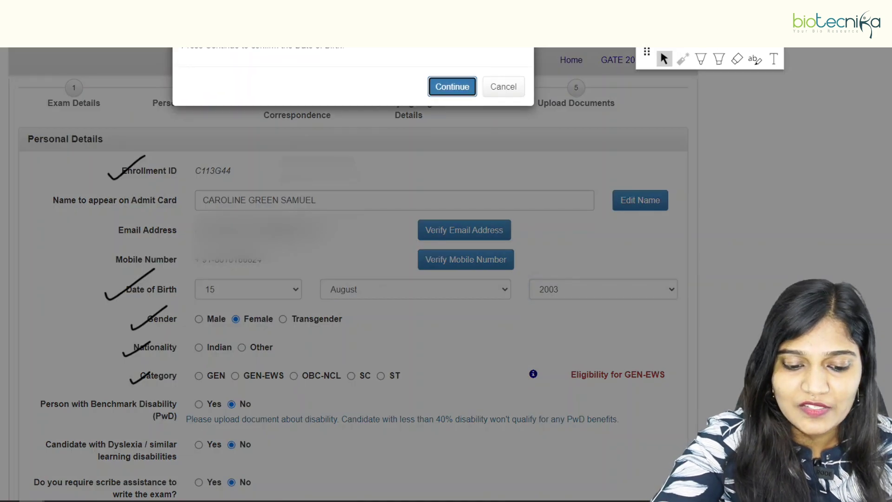
{"action": "left_click", "coordinate": [450, 88]}
Step: Set the nationality to Indian and the category to GEN
{"action": "scroll", "coordinate": [353, 274], "scroll_direction": "down", "scroll_amount": 2}
{"action": "left_click", "coordinate": [199, 268]}
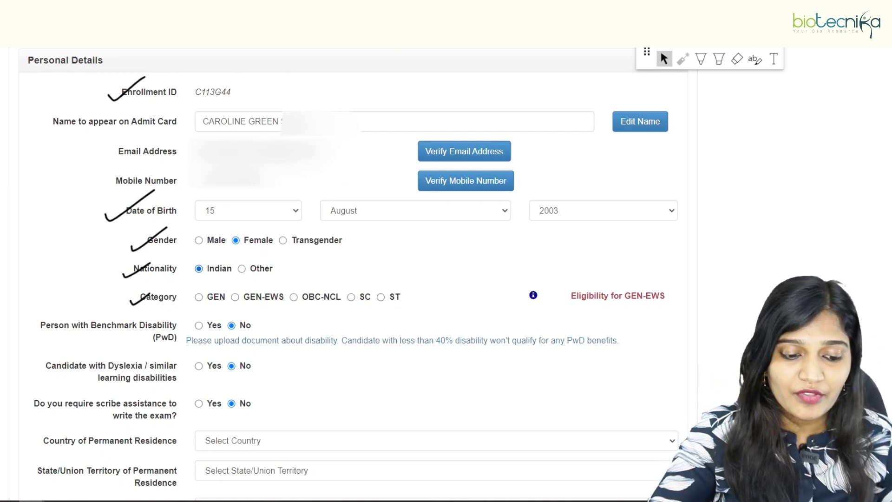
{"action": "left_click", "coordinate": [199, 297]}
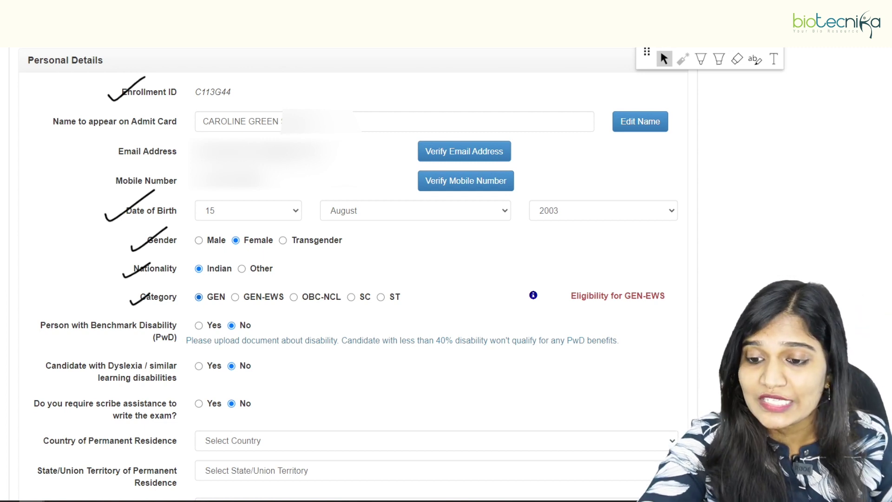
Step: Circle the Eligibility for GEN-EWS link with the pen
{"action": "left_click", "coordinate": [700, 58]}
{"action": "mouse_move", "coordinate": [663, 272]}
{"action": "left_mouse_down"}
{"action": "mouse_move", "coordinate": [564, 297]}
{"action": "mouse_move", "coordinate": [679, 293]}
{"action": "mouse_move", "coordinate": [594, 277]}
{"action": "left_mouse_up"}
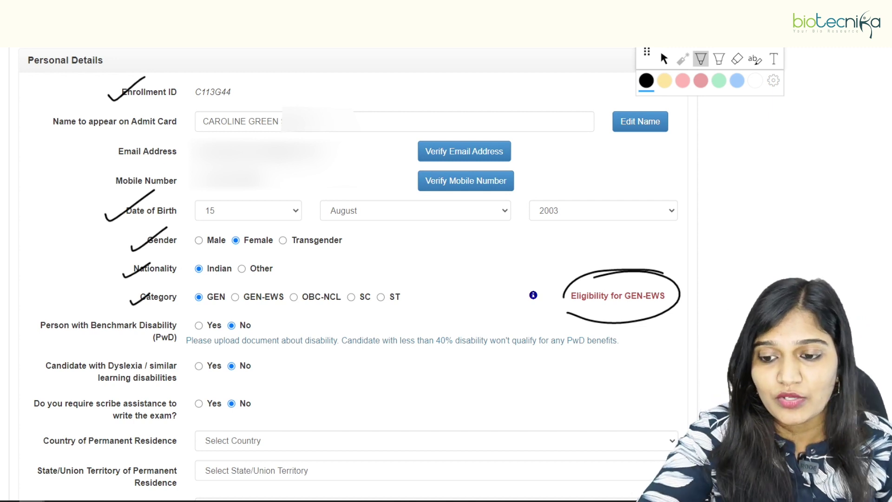
{"action": "left_click", "coordinate": [664, 58]}
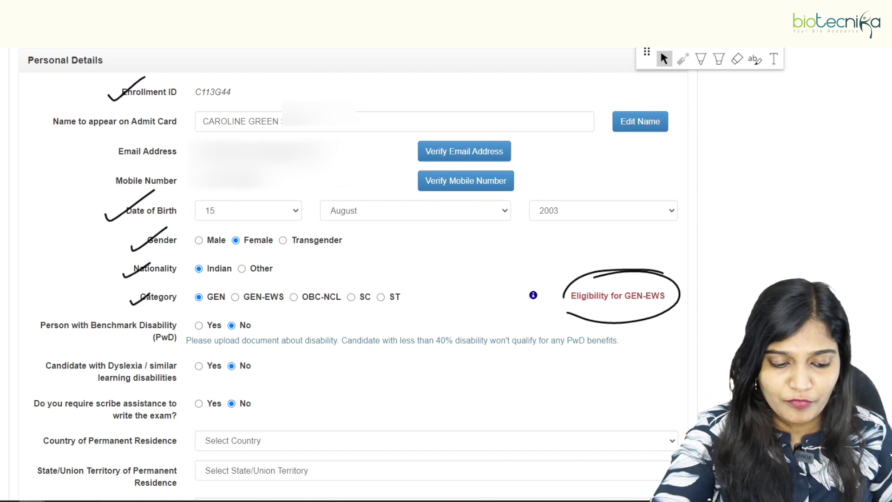
Step: Set the country of permanent residence to India and the state of permanent residence to Tamil Nadu
{"action": "scroll", "coordinate": [349, 274], "scroll_direction": "down", "scroll_amount": 1}
{"action": "scroll", "coordinate": [349, 274], "scroll_direction": "down", "scroll_amount": 3}
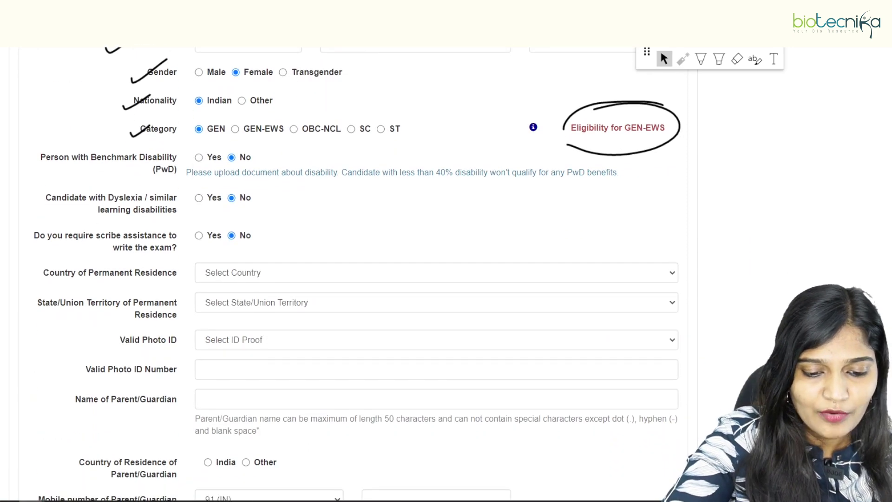
{"action": "left_click", "coordinate": [436, 272]}
{"action": "left_click", "coordinate": [213, 2]}
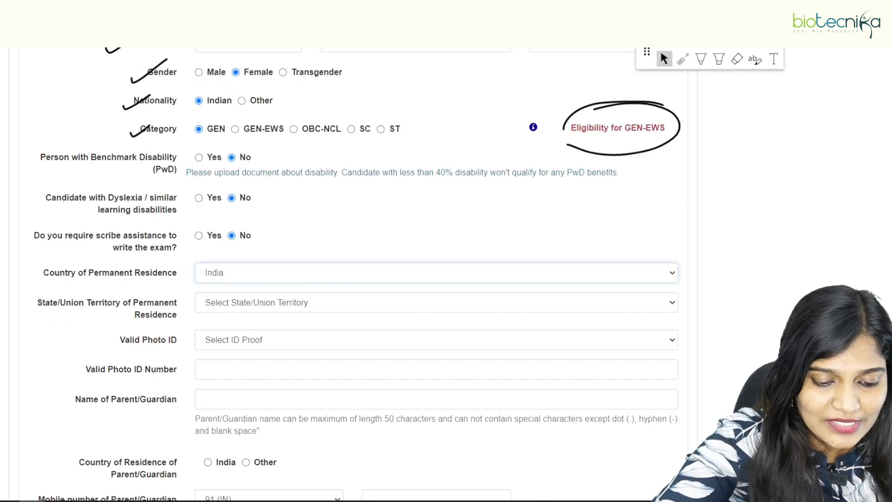
{"action": "left_click", "coordinate": [436, 302]}
{"action": "scroll", "coordinate": [431, 169], "scroll_direction": "down", "scroll_amount": 2}
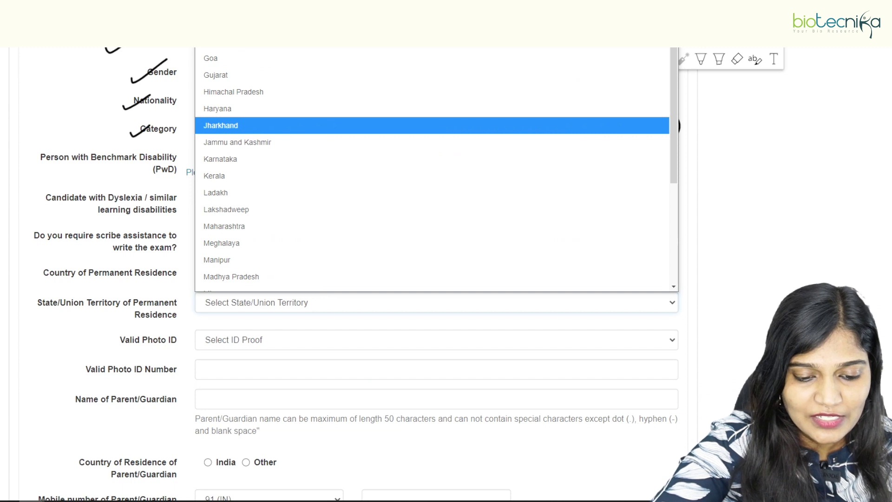
{"action": "scroll", "coordinate": [432, 169], "scroll_direction": "down", "scroll_amount": 4}
{"action": "left_click", "coordinate": [265, 199]}
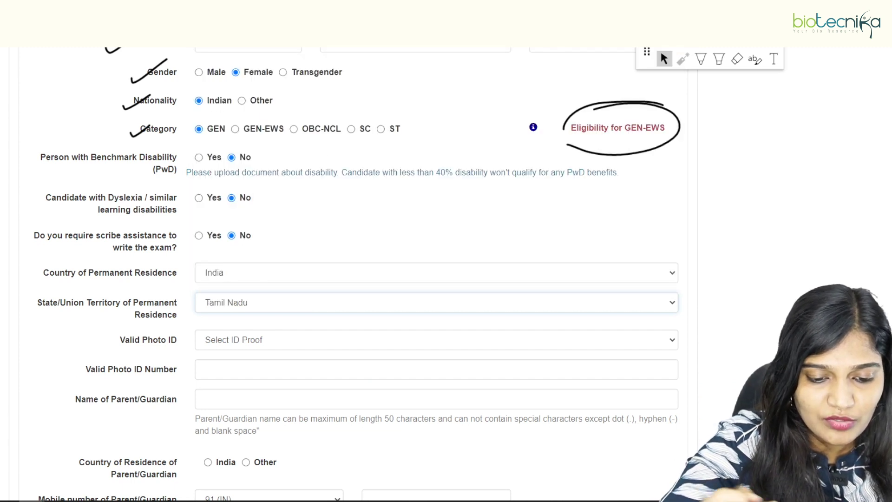
Step: Choose Aadhaar ID as the valid photo ID and review the other accepted ID types
{"action": "left_click", "coordinate": [325, 339]}
{"action": "left_click", "coordinate": [293, 376]}
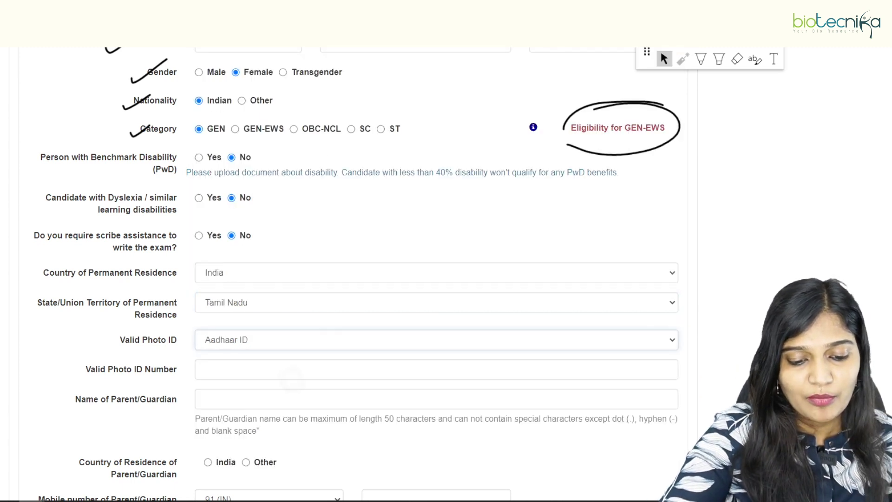
{"action": "scroll", "coordinate": [354, 274], "scroll_direction": "down", "scroll_amount": 1}
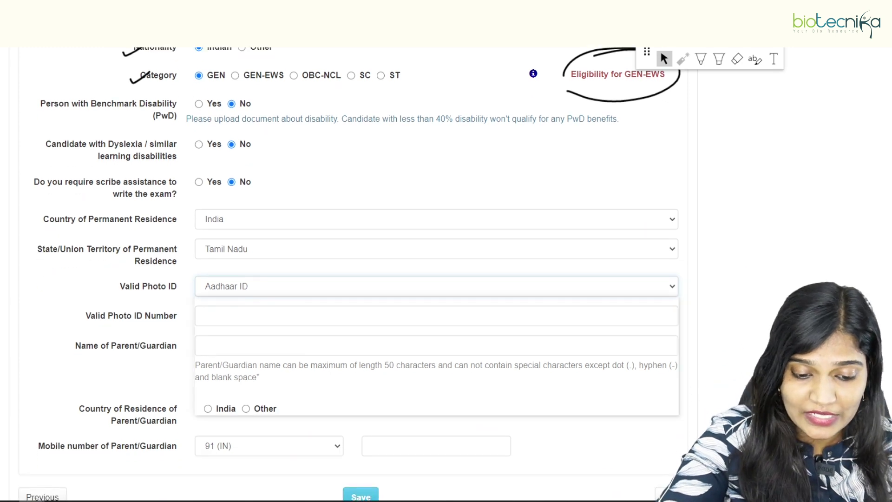
{"action": "left_click", "coordinate": [436, 286]}
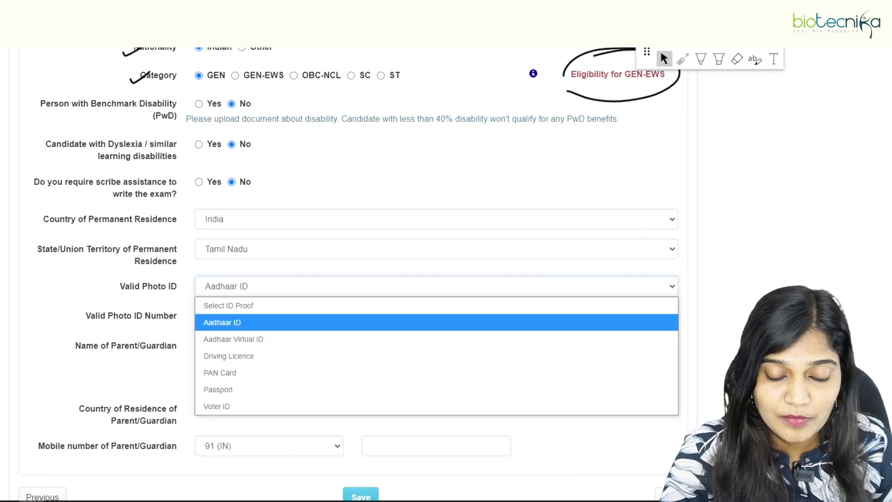
{"action": "key", "text": "Return"}
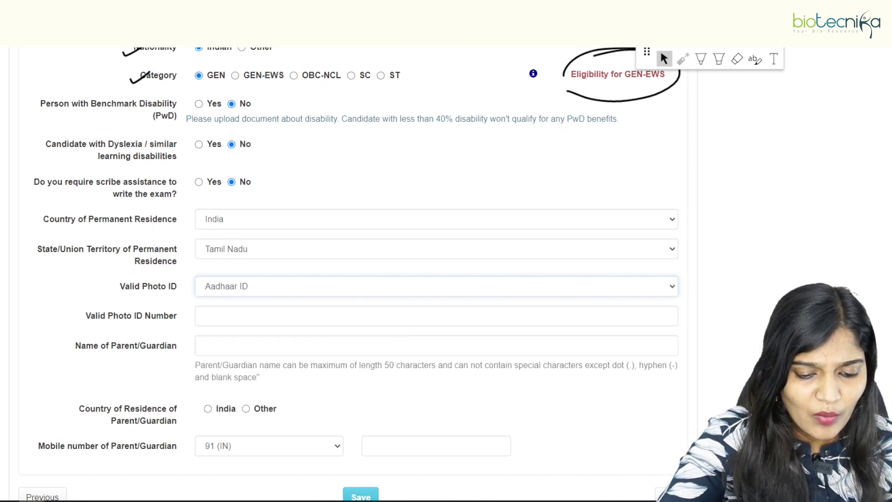
Step: Set the parent/guardian's country of residence to India and enter the parent/guardian's mobile number
{"action": "left_click", "coordinate": [203, 345]}
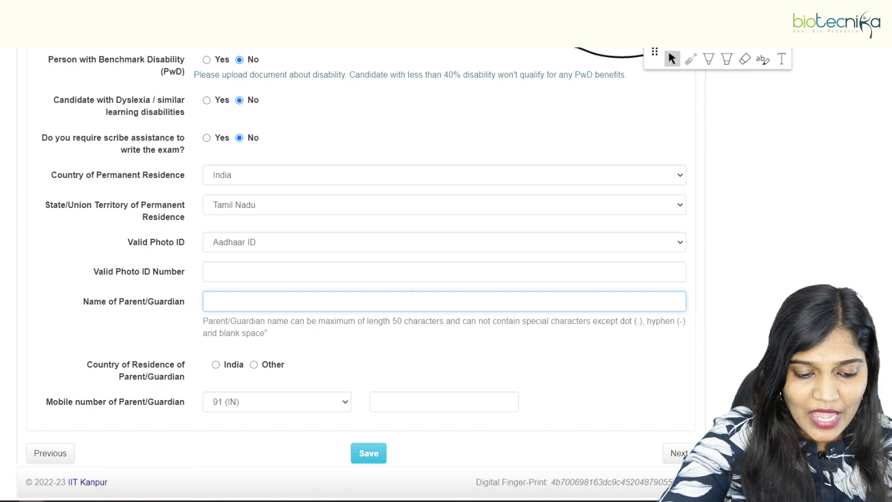
{"action": "left_click", "coordinate": [216, 364]}
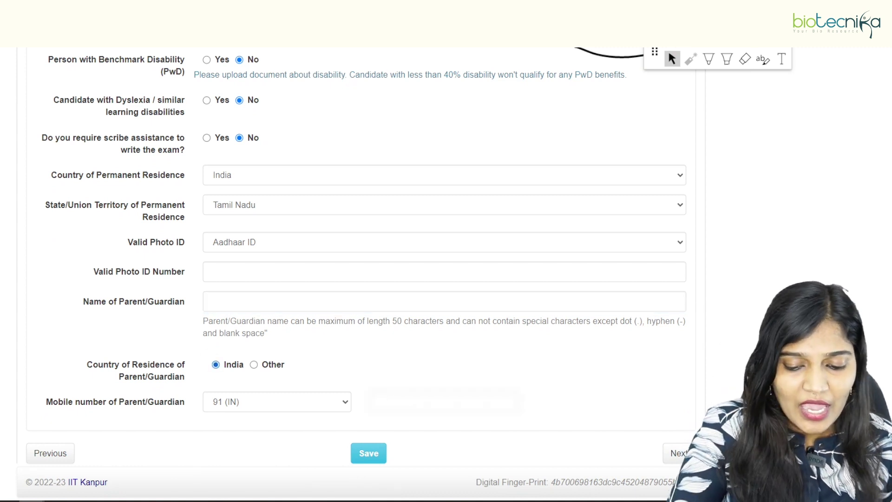
{"action": "type", "text": "•••••"}
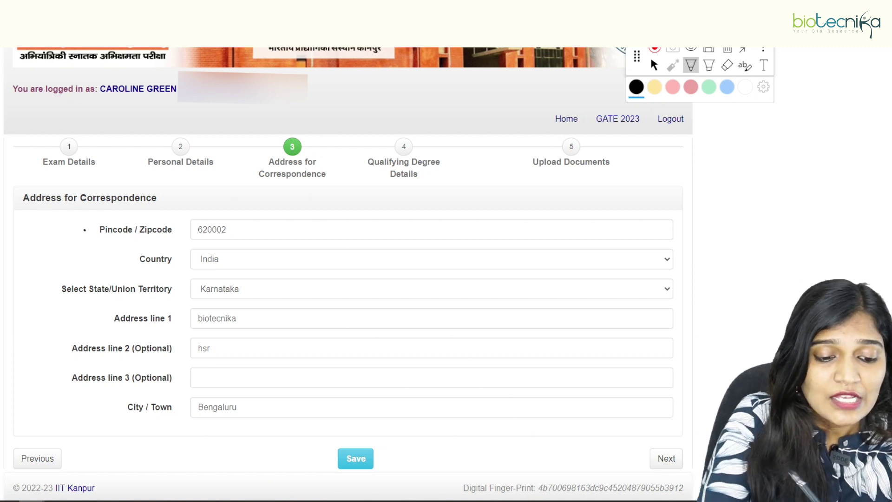
Step: Mark the pincode, country, state and first address line labels on the correspondence address page with the pen, and circle the Save control
{"action": "left_click_drag", "start_coordinate": [85, 229], "coordinate": [113, 211]}
{"action": "left_click_drag", "start_coordinate": [115, 261], "coordinate": [147, 241]}
{"action": "left_click_drag", "start_coordinate": [45, 297], "coordinate": [68, 278]}
{"action": "mouse_move", "coordinate": [92, 324]}
{"action": "left_mouse_down"}
{"action": "mouse_move", "coordinate": [121, 302]}
{"action": "mouse_move", "coordinate": [92, 304]}
{"action": "mouse_move", "coordinate": [62, 341]}
{"action": "left_mouse_up"}
{"action": "left_click_drag", "start_coordinate": [337, 433], "coordinate": [369, 430]}
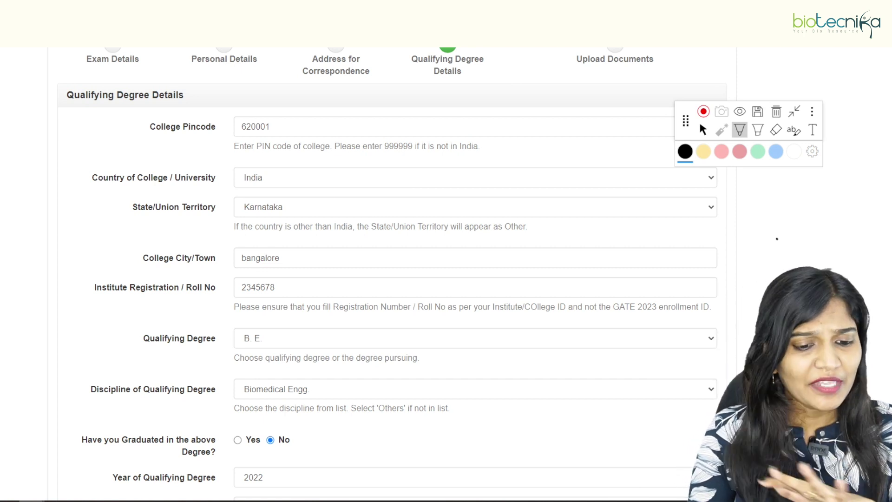
Step: Tick the college pincode, country, state, city and qualifying degree labels with the pen, and circle the institute registration number
{"action": "left_click_drag", "start_coordinate": [132, 124], "coordinate": [169, 110]}
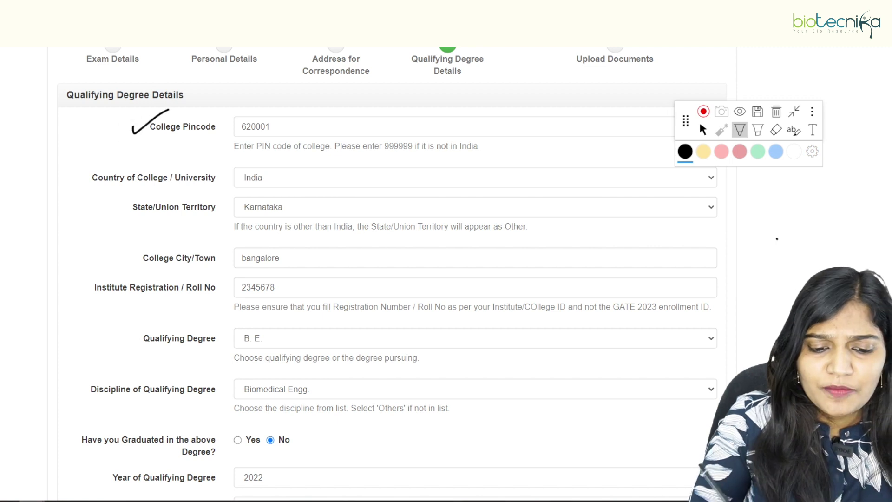
{"action": "left_click_drag", "start_coordinate": [73, 175], "coordinate": [114, 156]}
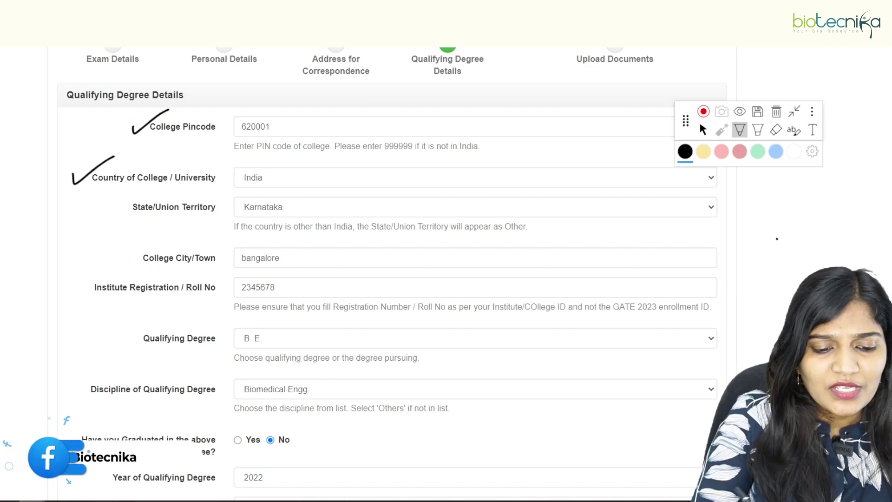
{"action": "left_click_drag", "start_coordinate": [116, 205], "coordinate": [149, 186]}
{"action": "left_click_drag", "start_coordinate": [121, 252], "coordinate": [158, 236]}
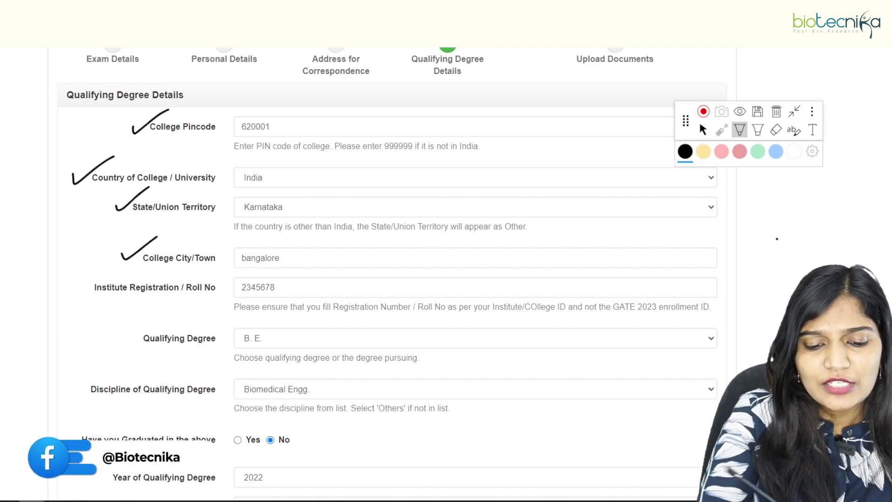
{"action": "mouse_move", "coordinate": [280, 268]}
{"action": "left_mouse_down"}
{"action": "mouse_move", "coordinate": [228, 281]}
{"action": "mouse_move", "coordinate": [296, 284]}
{"action": "left_mouse_up"}
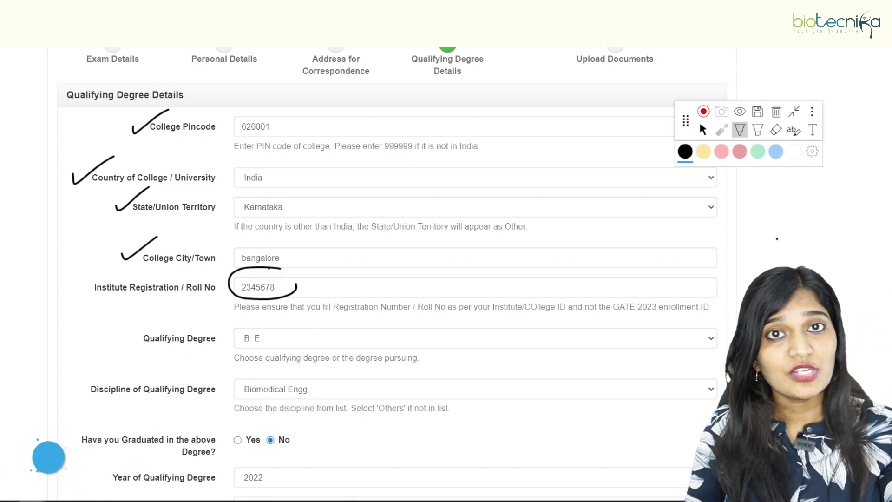
{"action": "left_click_drag", "start_coordinate": [127, 338], "coordinate": [167, 319]}
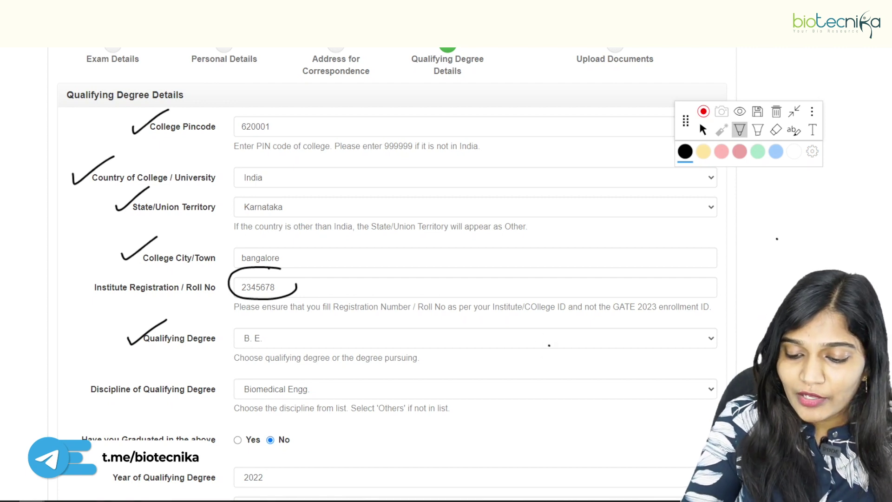
Step: Review the selectable qualifying degrees down to the end of the list, leaving B. E. selected
{"action": "left_click", "coordinate": [702, 129]}
{"action": "left_click", "coordinate": [504, 338]}
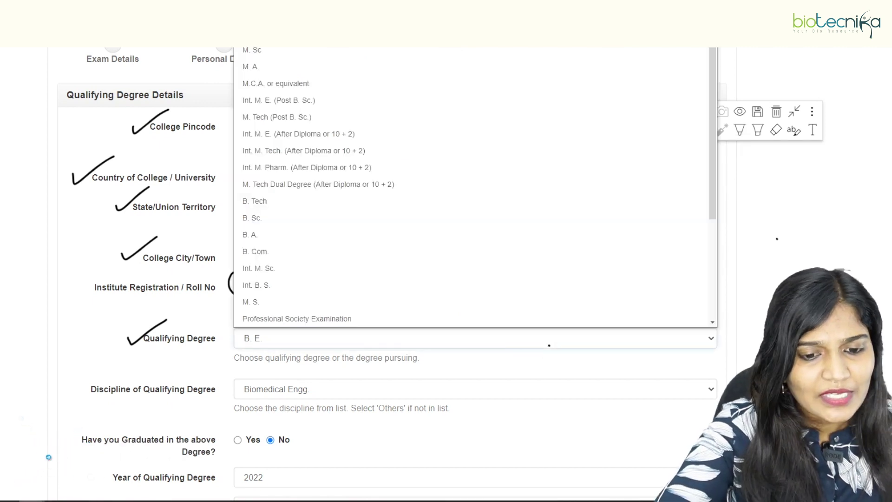
{"action": "scroll", "coordinate": [470, 218], "scroll_direction": "down", "scroll_amount": 3}
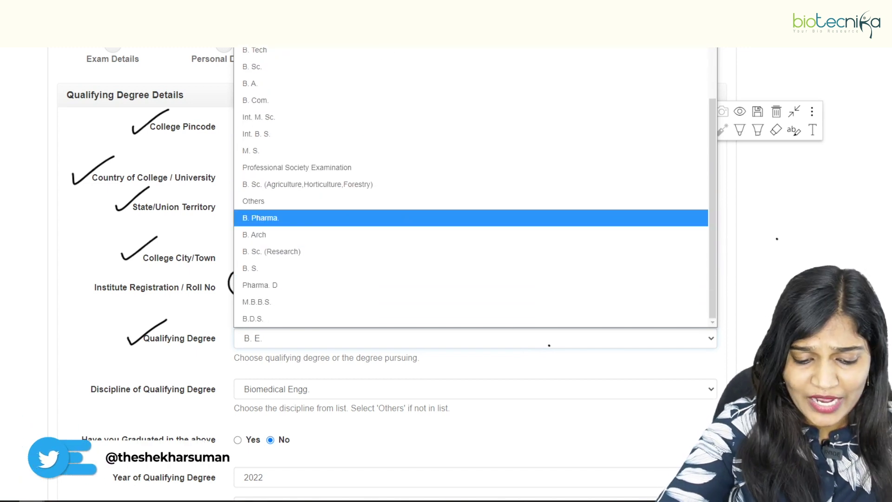
{"action": "key", "text": "Escape"}
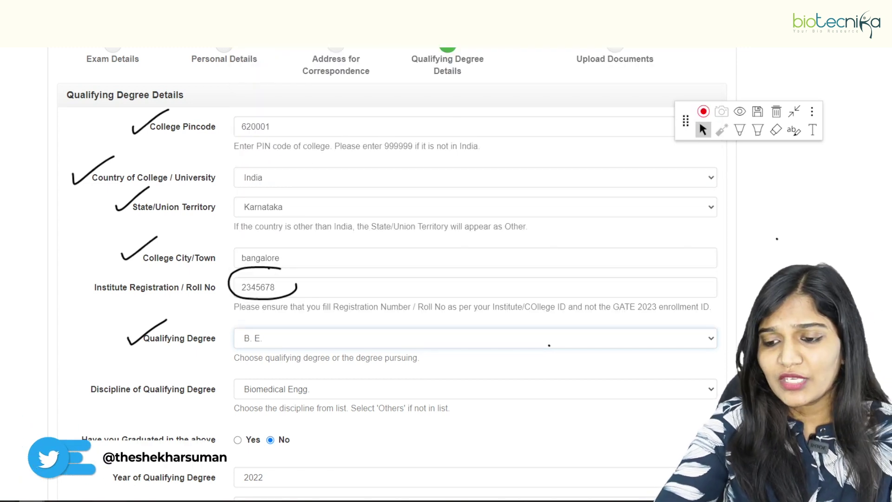
Step: Circle Biomedical Engg. as the discipline of the qualifying degree with the pen
{"action": "left_click", "coordinate": [739, 130]}
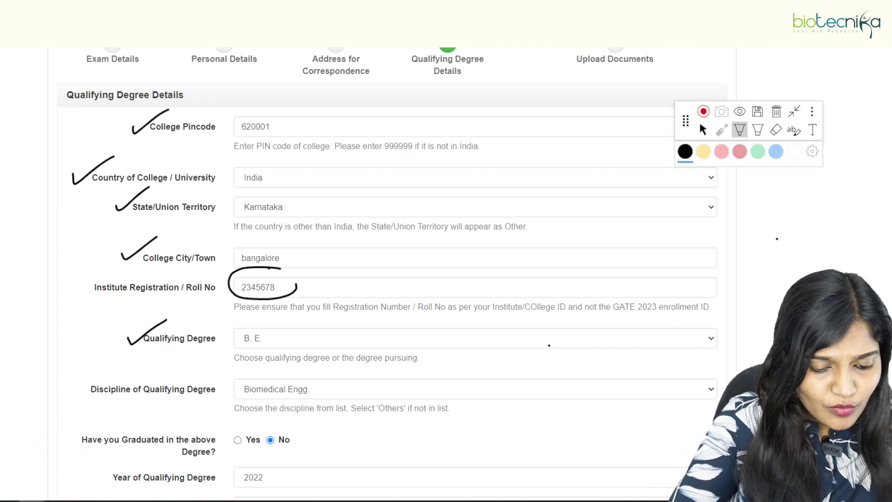
{"action": "mouse_move", "coordinate": [255, 370]}
{"action": "left_mouse_down"}
{"action": "mouse_move", "coordinate": [238, 371]}
{"action": "mouse_move", "coordinate": [335, 398]}
{"action": "mouse_move", "coordinate": [320, 374]}
{"action": "mouse_move", "coordinate": [249, 371]}
{"action": "left_mouse_up"}
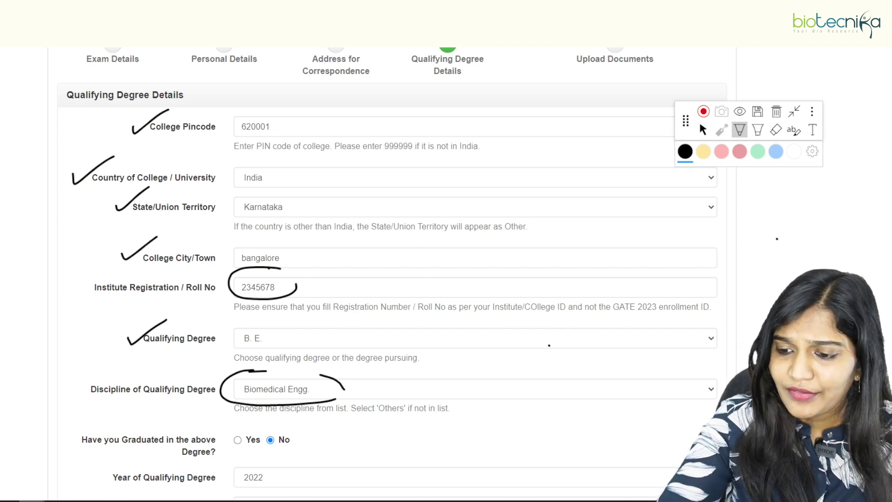
{"action": "left_click", "coordinate": [703, 129]}
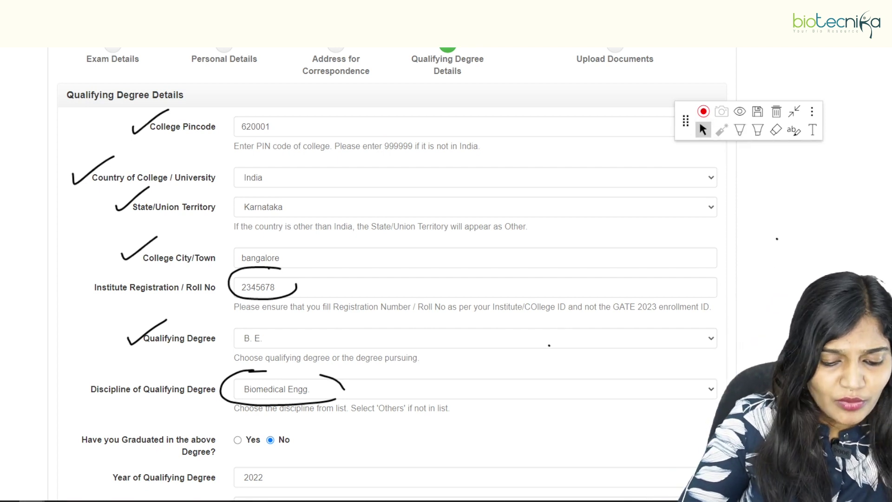
Step: Review the selectable years for the qualifying degree, keeping 2022
{"action": "scroll", "coordinate": [464, 279], "scroll_direction": "down", "scroll_amount": 4}
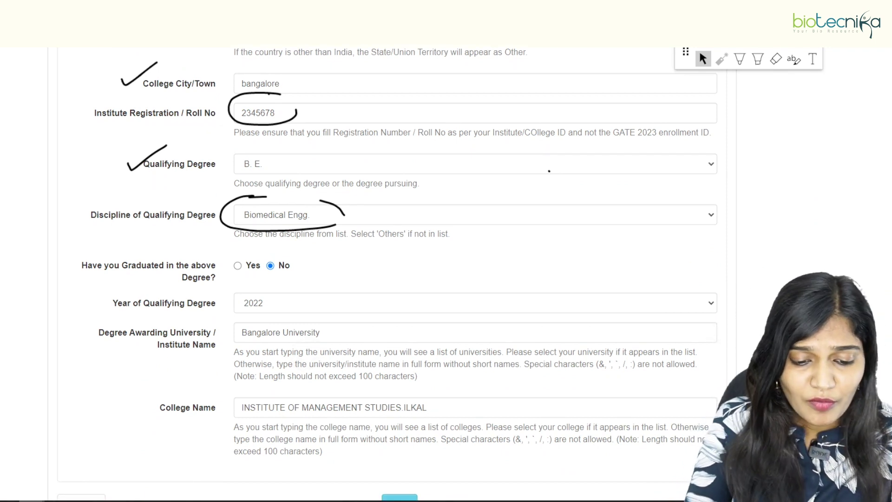
{"action": "left_click", "coordinate": [475, 302]}
{"action": "left_click", "coordinate": [318, 338]}
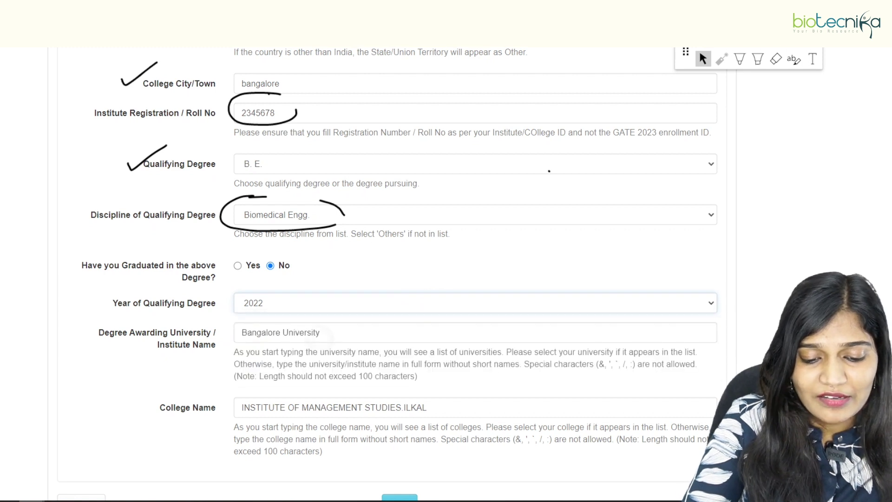
{"action": "left_click", "coordinate": [368, 306]}
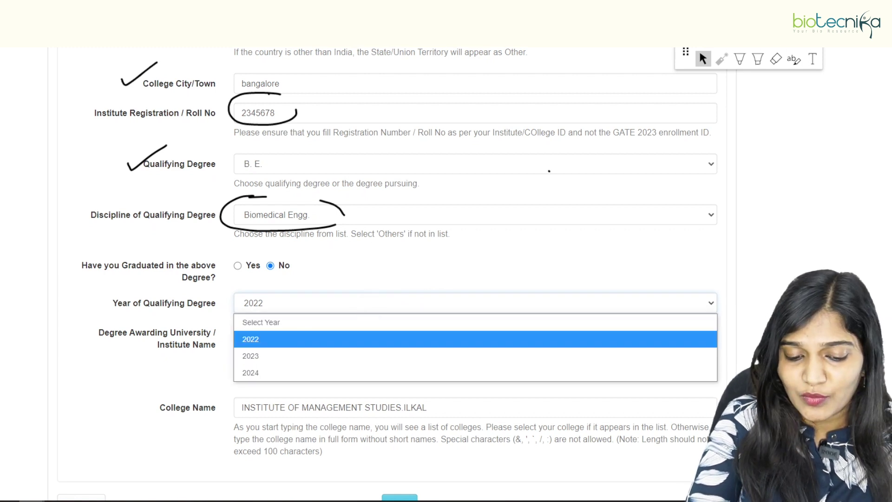
{"action": "key", "text": "Escape"}
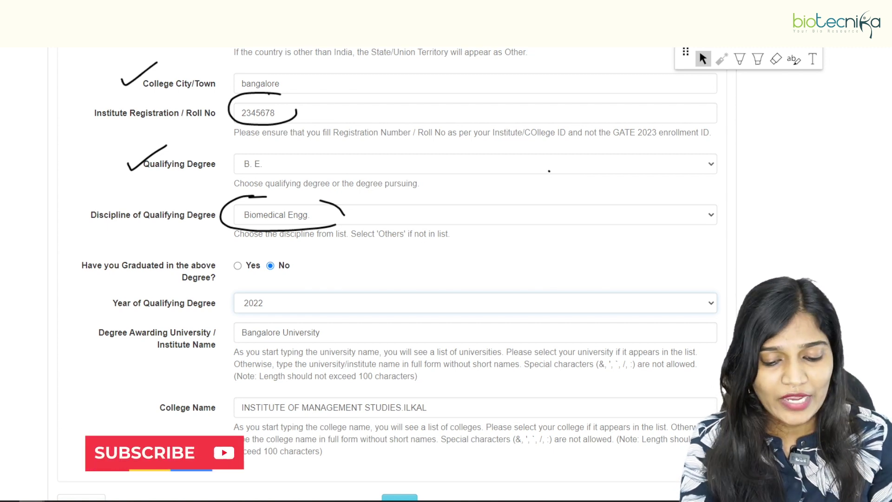
Step: Continue to the Upload Documents page and delete all pen annotations on it
{"action": "scroll", "coordinate": [446, 274], "scroll_direction": "down", "scroll_amount": 1}
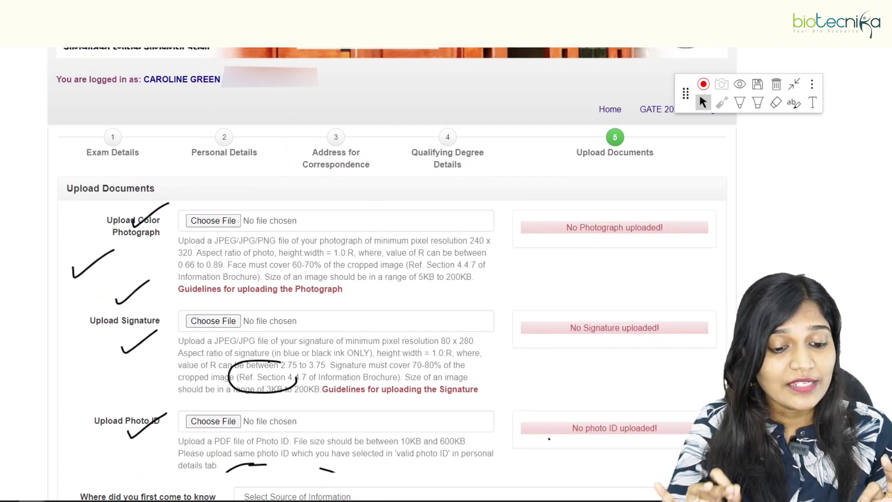
{"action": "left_click", "coordinate": [775, 84]}
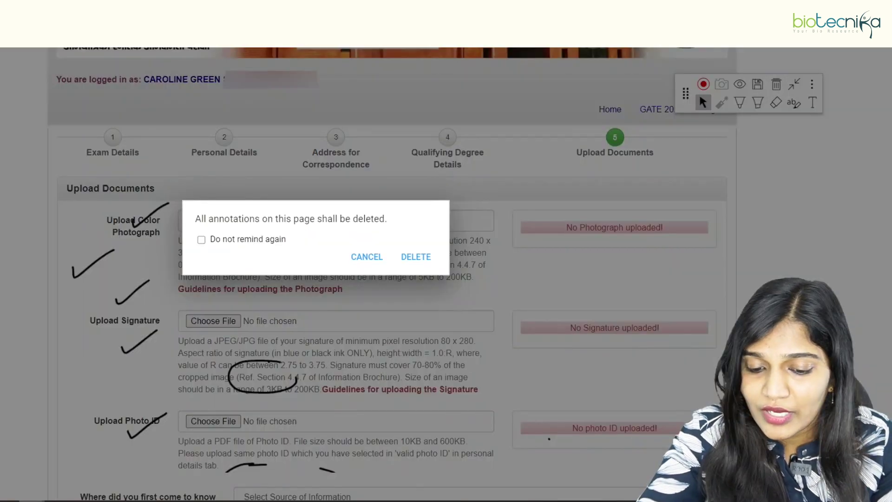
{"action": "left_click", "coordinate": [415, 256]}
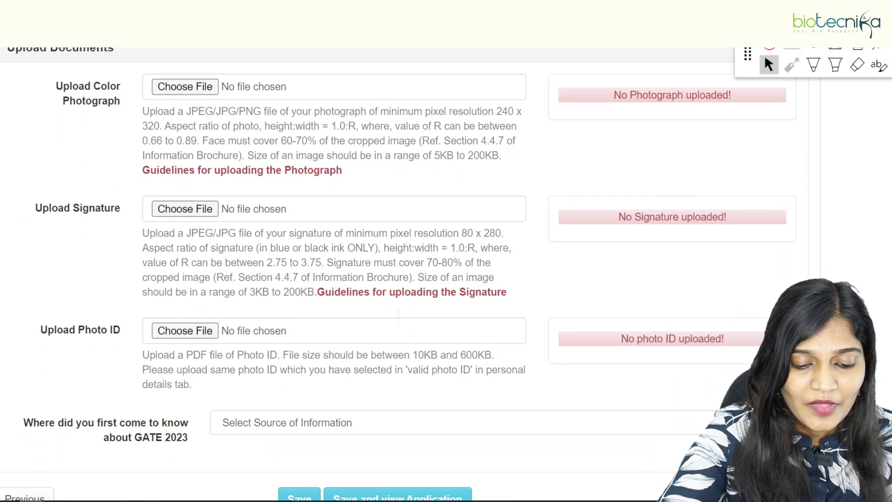
Step: Open the file selection for the color photograph and close it without choosing a file
{"action": "scroll", "coordinate": [398, 274], "scroll_direction": "down", "scroll_amount": 1}
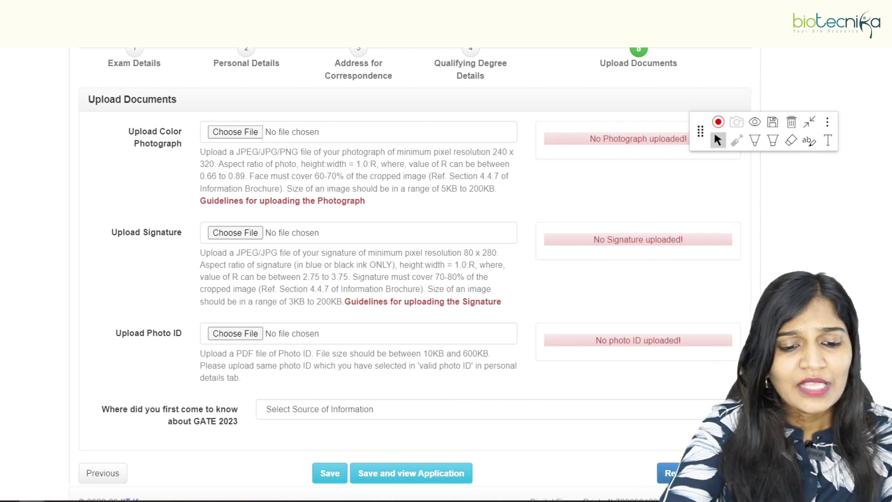
{"action": "left_click", "coordinate": [235, 131]}
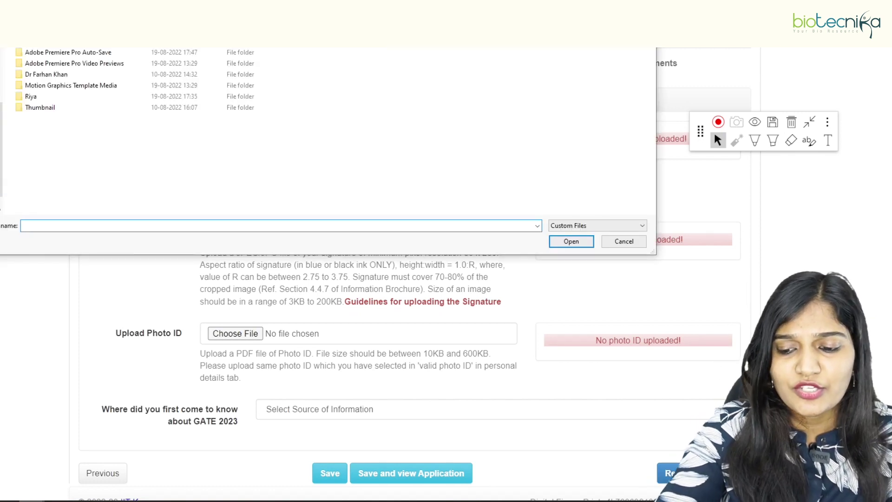
{"action": "key", "text": "Escape"}
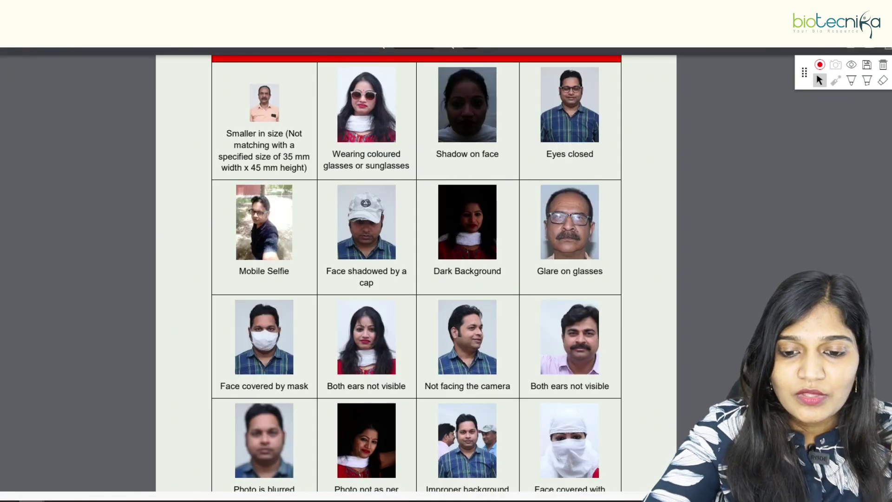
Step: Review the sample photographs and signature specifications in the GATE 2023 brochure, down to the sample signatures table
{"action": "scroll", "coordinate": [416, 273], "scroll_direction": "up", "scroll_amount": 3}
{"action": "scroll", "coordinate": [416, 274], "scroll_direction": "down", "scroll_amount": 15}
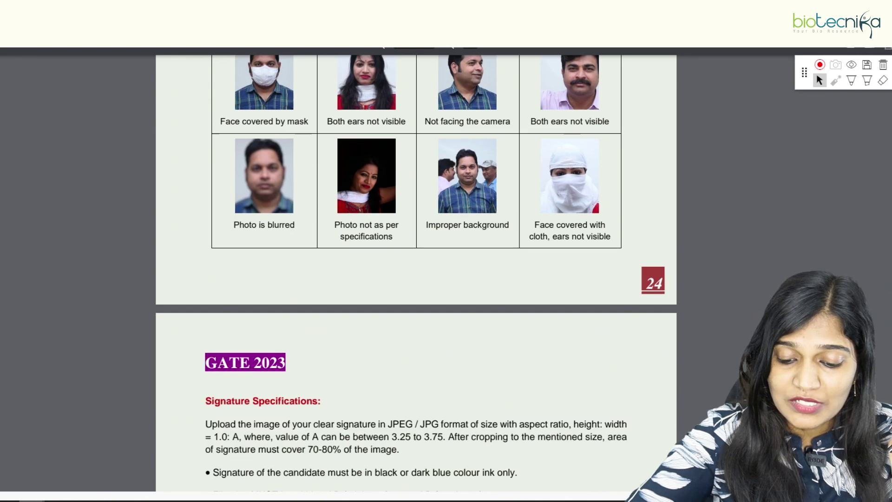
{"action": "scroll", "coordinate": [416, 273], "scroll_direction": "down", "scroll_amount": 10}
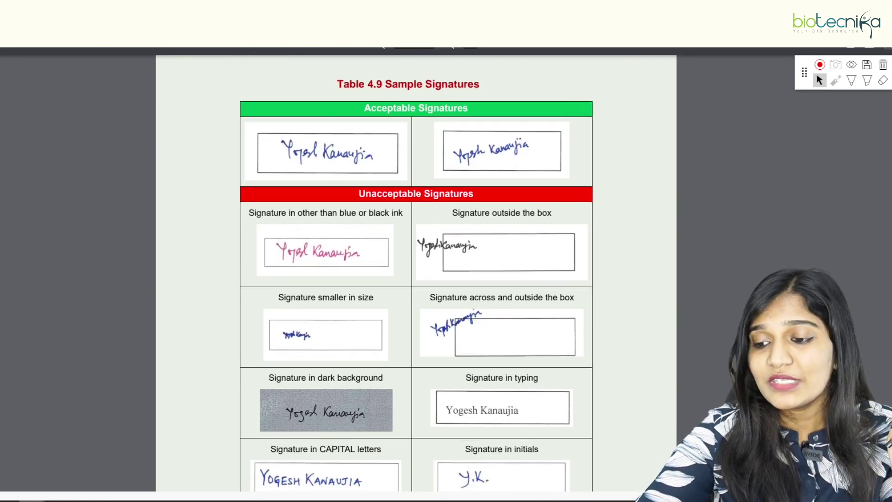
Step: Circle the Table 4.9 Sample Signatures heading with the pen and tick both acceptable signature samples
{"action": "left_click", "coordinate": [850, 80]}
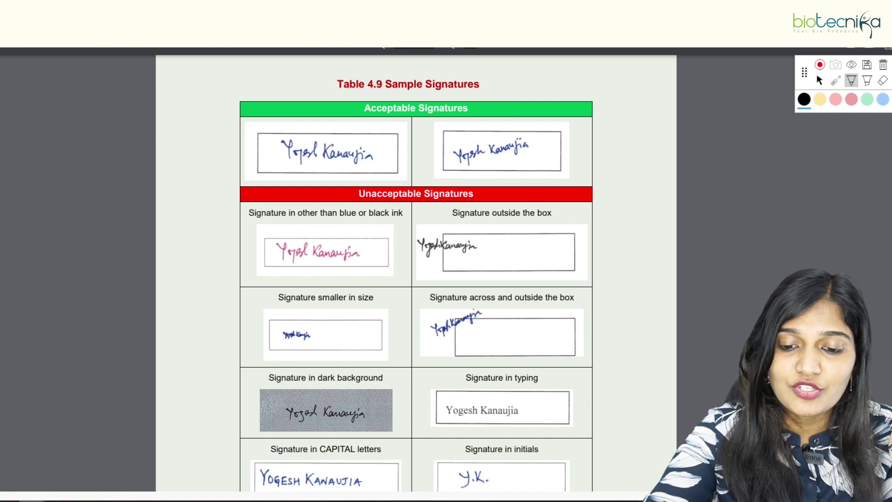
{"action": "mouse_move", "coordinate": [502, 76]}
{"action": "left_mouse_down"}
{"action": "mouse_move", "coordinate": [367, 66]}
{"action": "mouse_move", "coordinate": [399, 99]}
{"action": "mouse_move", "coordinate": [467, 95]}
{"action": "mouse_move", "coordinate": [505, 75]}
{"action": "left_mouse_up"}
{"action": "mouse_move", "coordinate": [228, 141]}
{"action": "left_mouse_down"}
{"action": "mouse_move", "coordinate": [238, 147]}
{"action": "mouse_move", "coordinate": [290, 112]}
{"action": "left_mouse_up"}
{"action": "left_click_drag", "start_coordinate": [552, 149], "coordinate": [626, 114]}
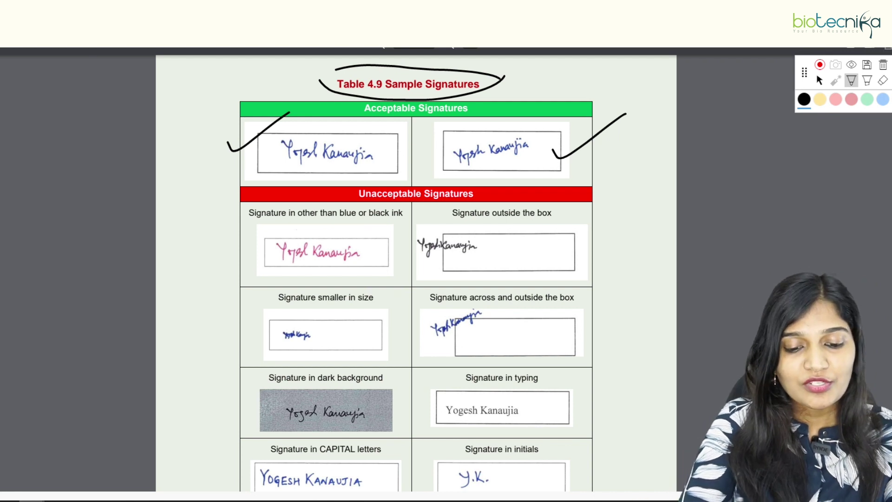
Step: Bracket the unacceptable signature samples on both sides of the table with the pen
{"action": "left_click_drag", "start_coordinate": [223, 204], "coordinate": [216, 397]}
{"action": "left_click_drag", "start_coordinate": [217, 431], "coordinate": [241, 490]}
{"action": "mouse_move", "coordinate": [583, 197]}
{"action": "left_mouse_down"}
{"action": "mouse_move", "coordinate": [609, 195]}
{"action": "mouse_move", "coordinate": [606, 443]}
{"action": "mouse_move", "coordinate": [615, 485]}
{"action": "mouse_move", "coordinate": [576, 490]}
{"action": "left_mouse_up"}
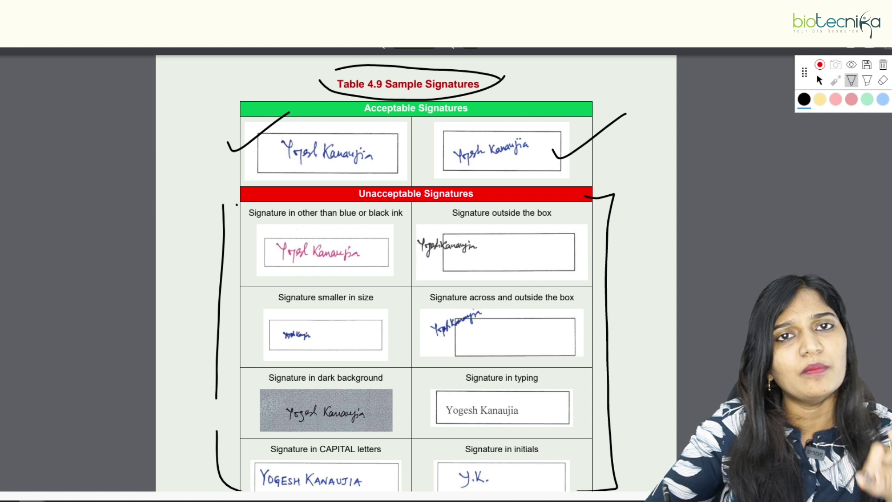